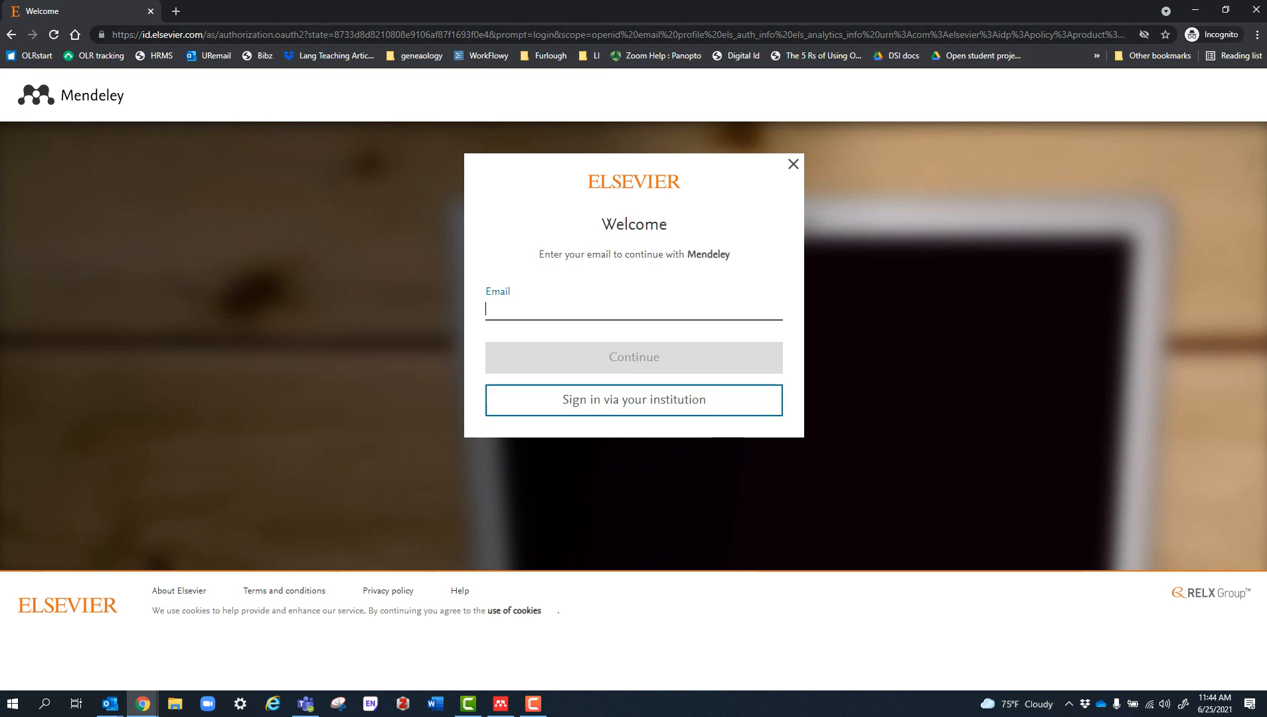
View the Mendeley Reference Manager download page for Windows from the Mendeley home page and close the incognito window.
{"action": "left_click", "coordinate": [10, 35]}
{"action": "scroll", "coordinate": [634, 378], "scroll_direction": "down", "scroll_amount": 10}
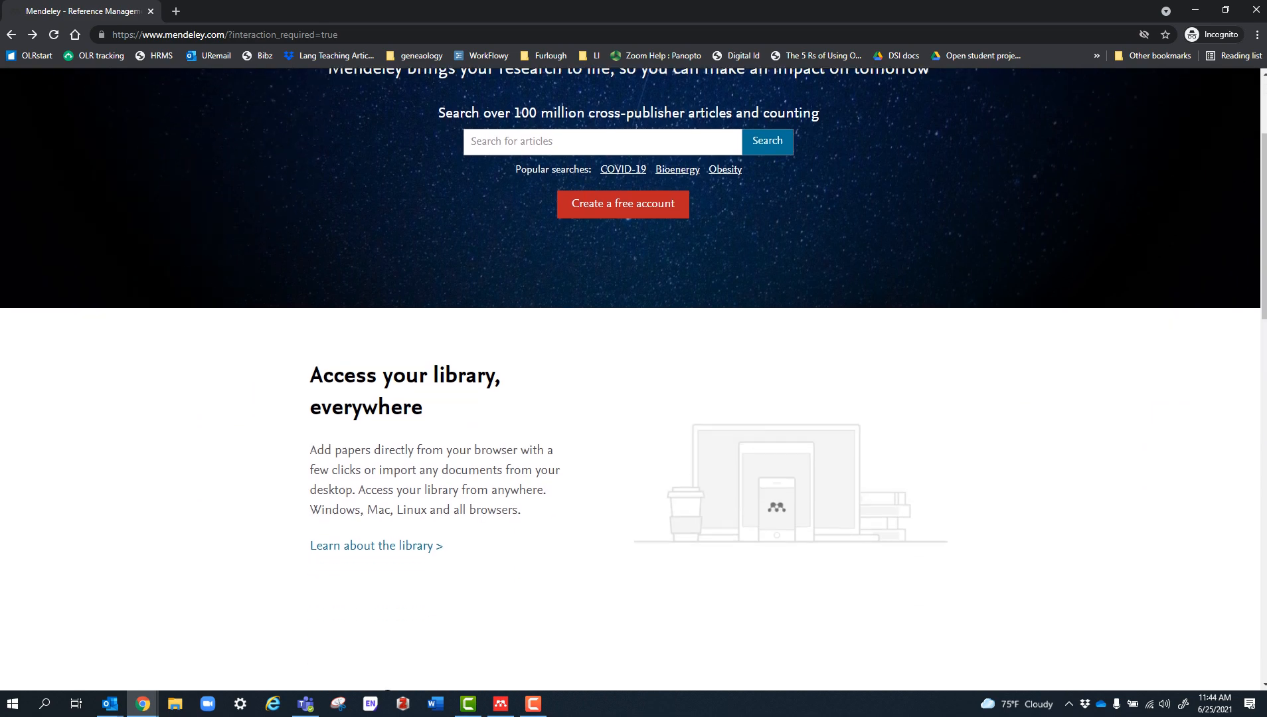
{"action": "scroll", "coordinate": [633, 379], "scroll_direction": "down", "scroll_amount": 6}
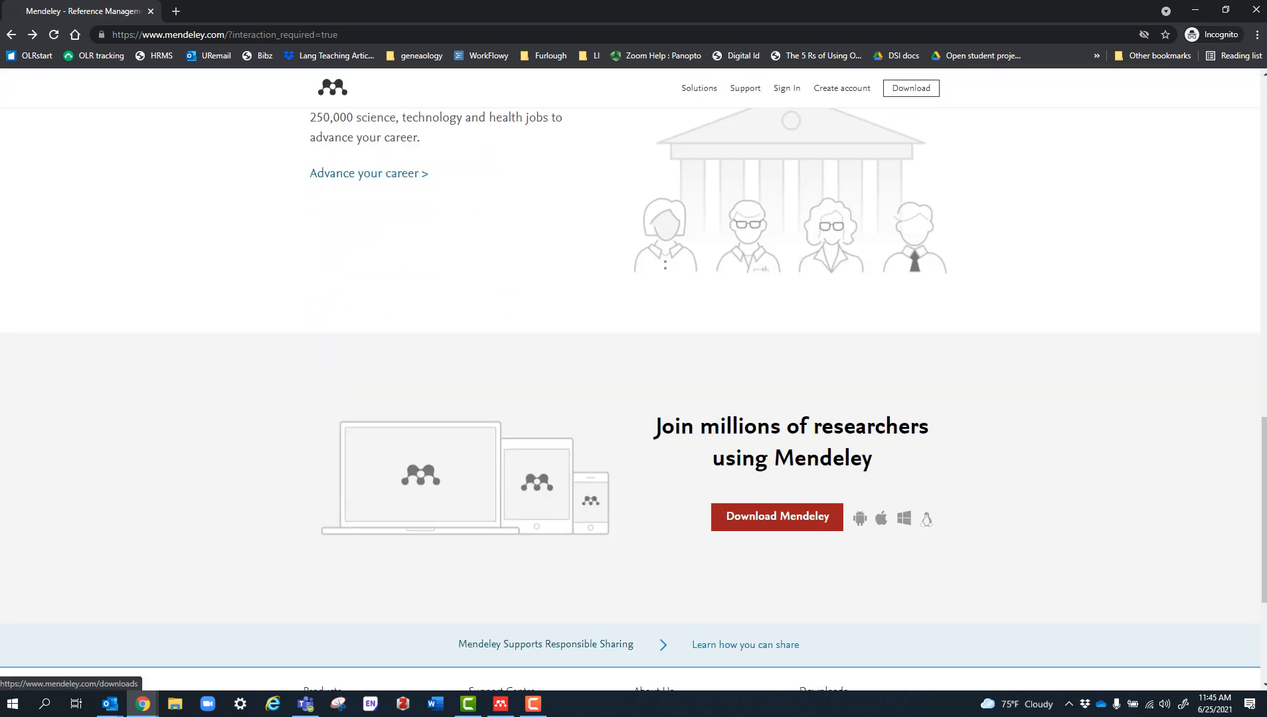
{"action": "left_click", "coordinate": [777, 517]}
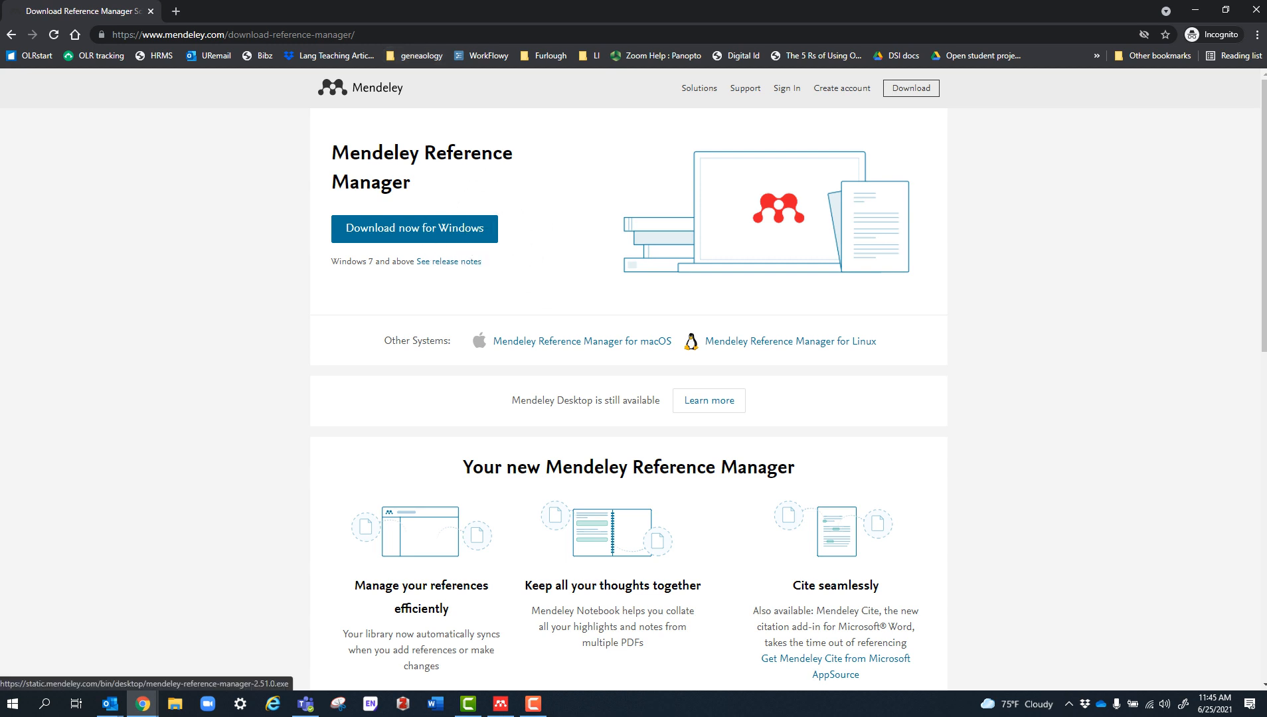
{"action": "left_click", "coordinate": [490, 235]}
{"action": "left_click", "coordinate": [490, 237]}
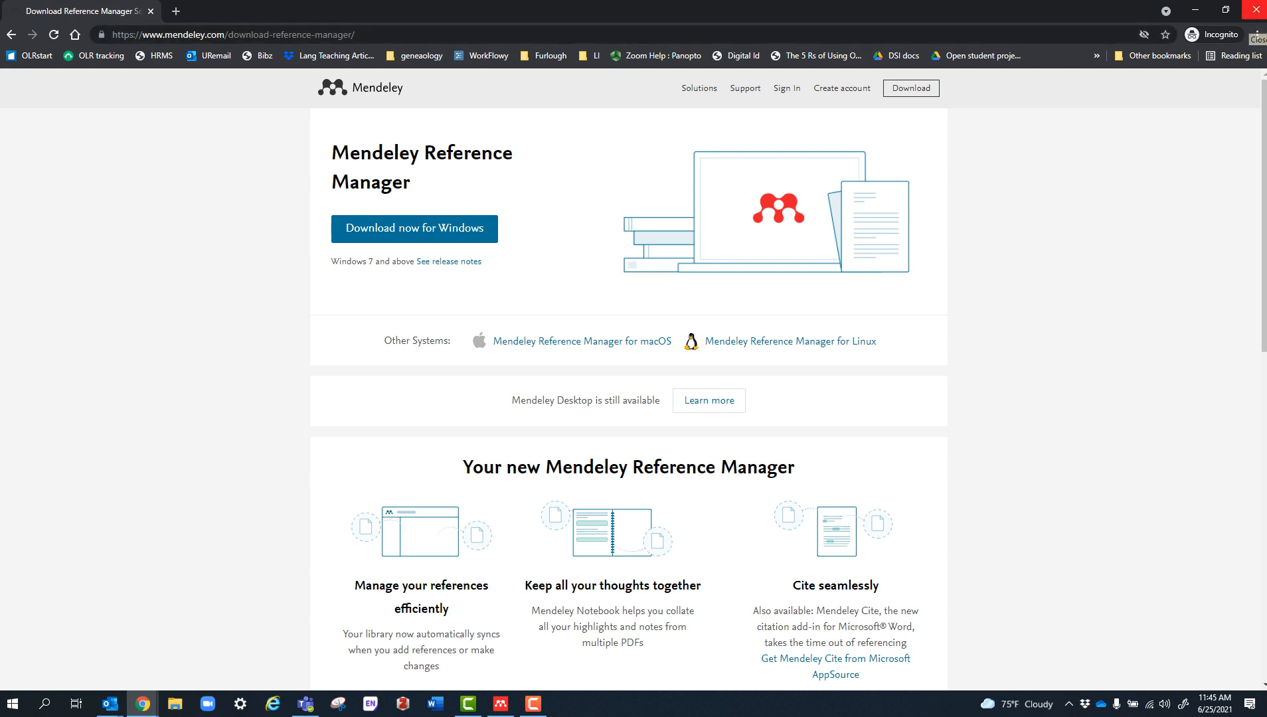
{"action": "left_click", "coordinate": [1255, 10]}
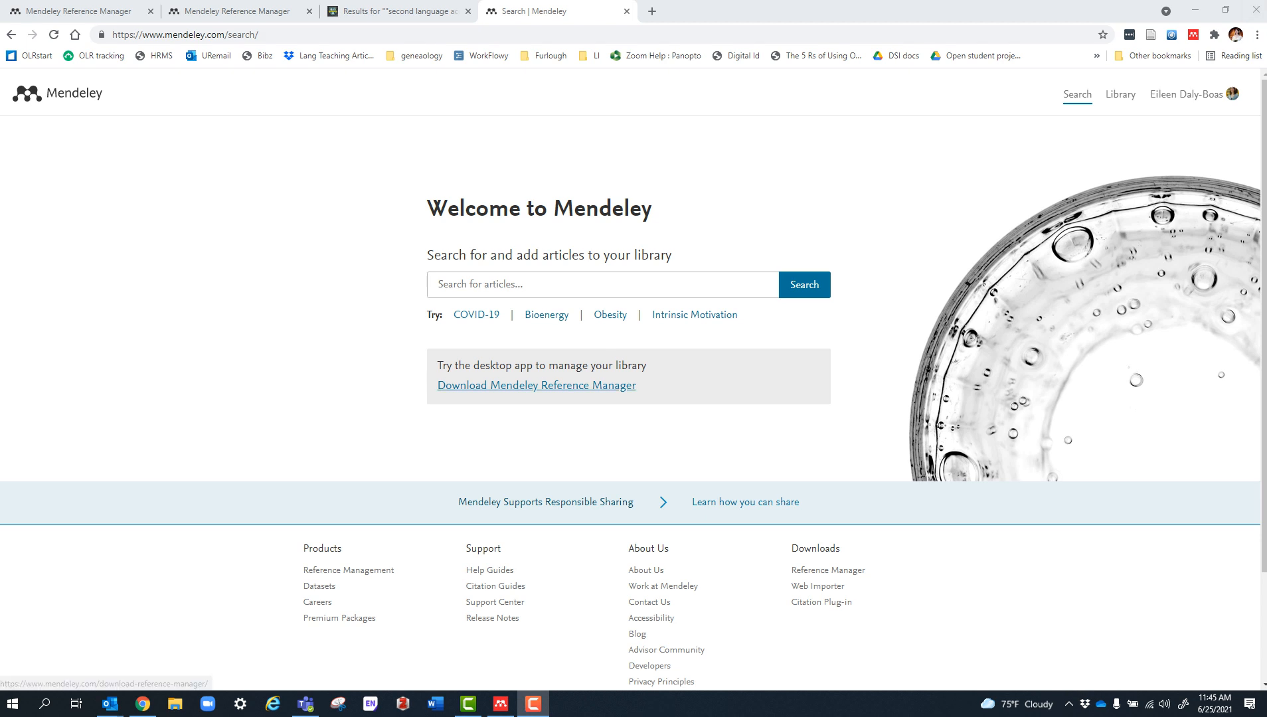
Open the Mendeley web library and show its recently added references.
{"action": "left_click", "coordinate": [572, 385]}
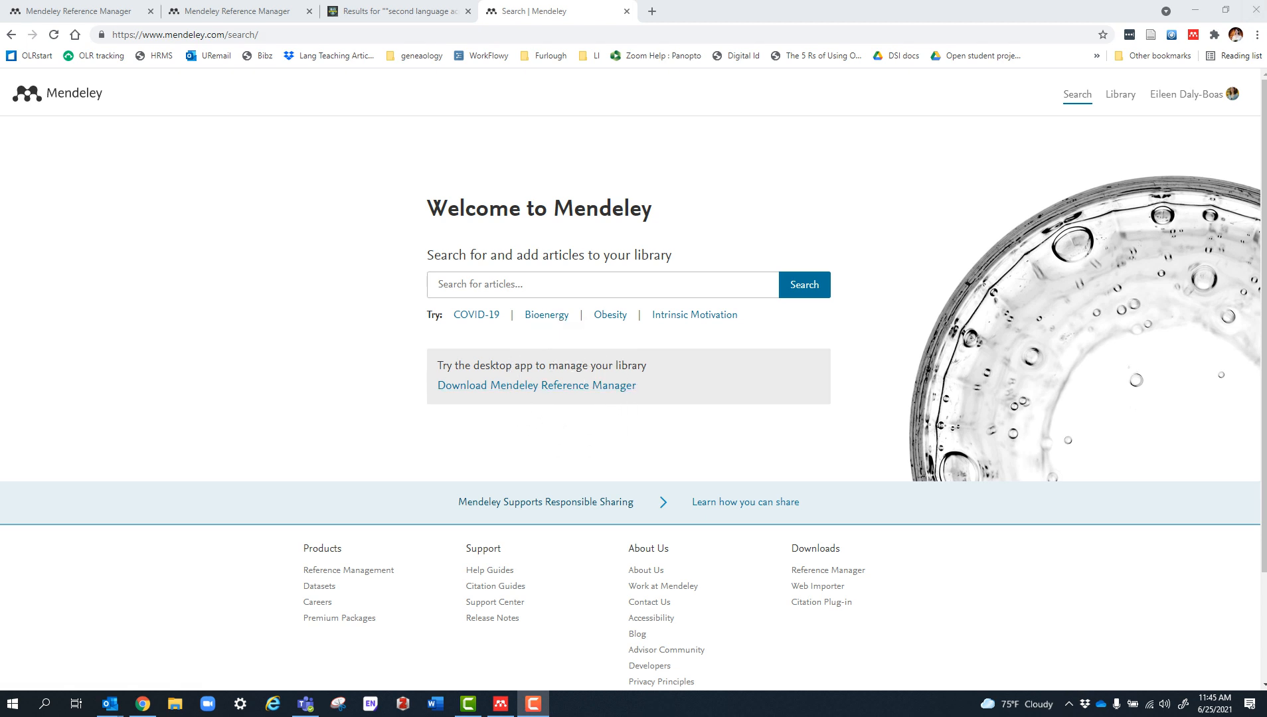
{"action": "left_click", "coordinate": [1121, 94]}
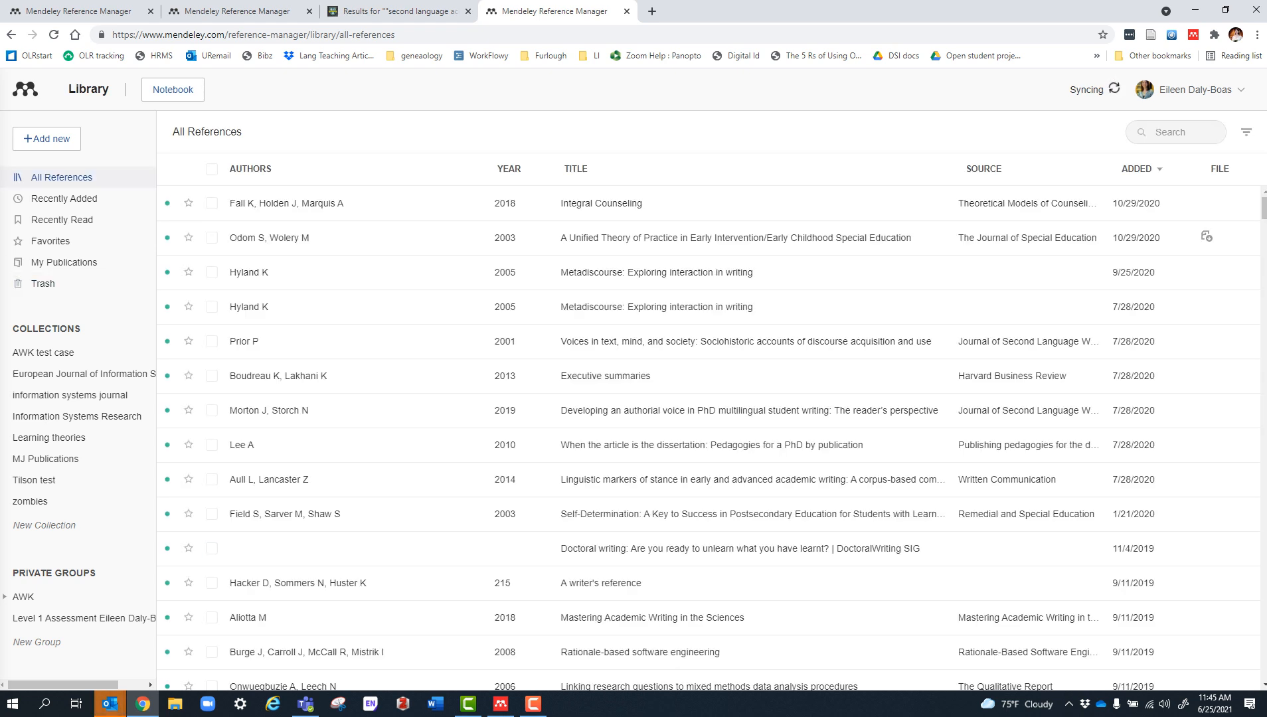
{"action": "left_click", "coordinate": [63, 198]}
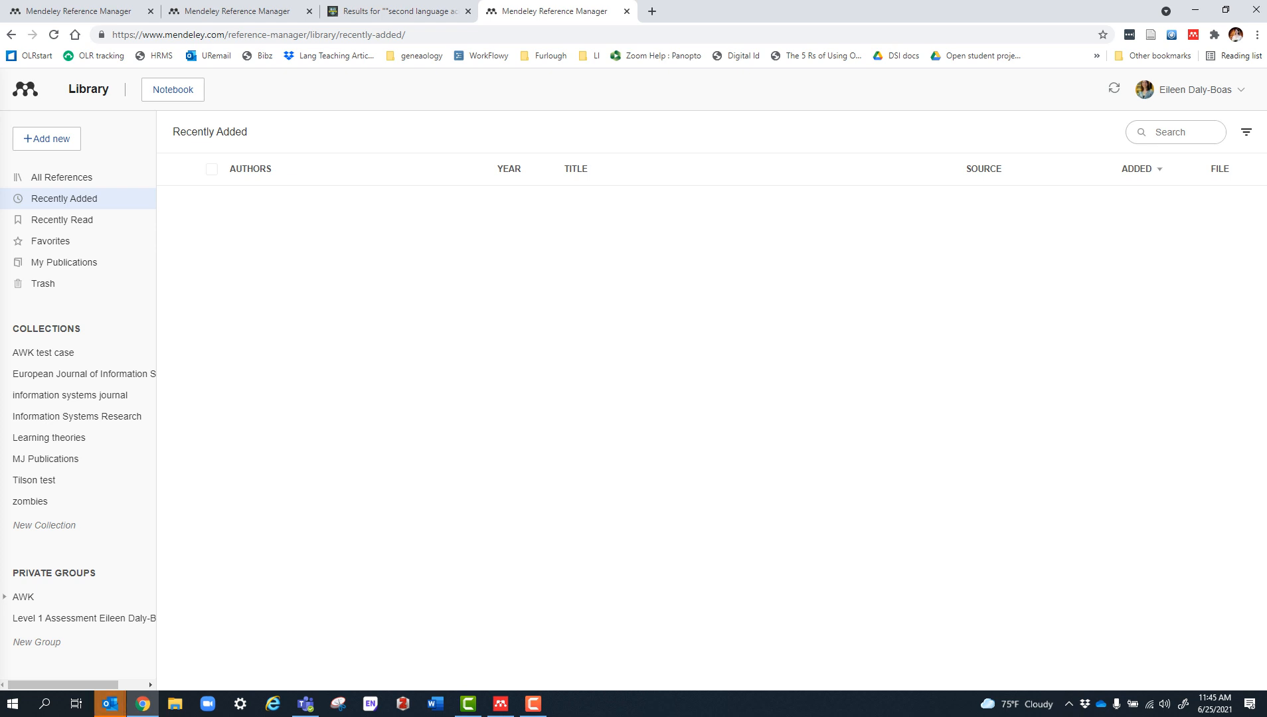
Create a private group named "testing new group" in the library.
{"action": "left_click", "coordinate": [37, 642]}
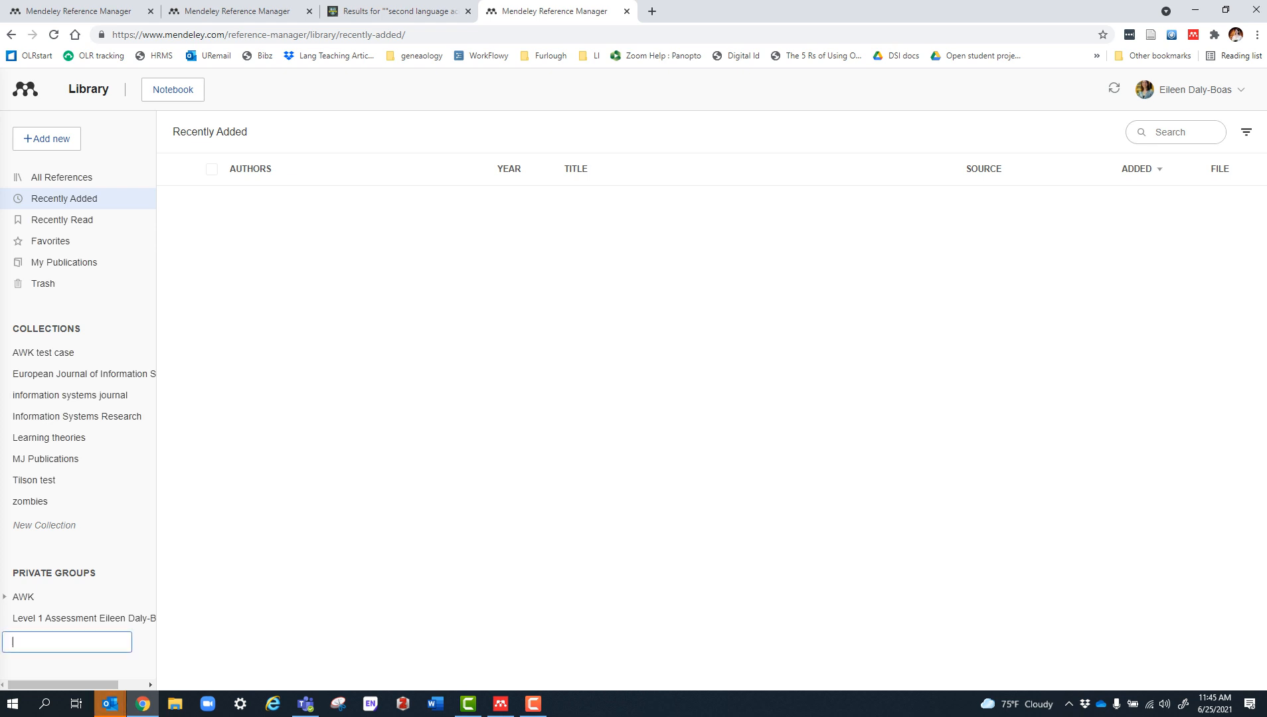
{"action": "type", "text": "testing new group"}
{"action": "key", "text": "Return"}
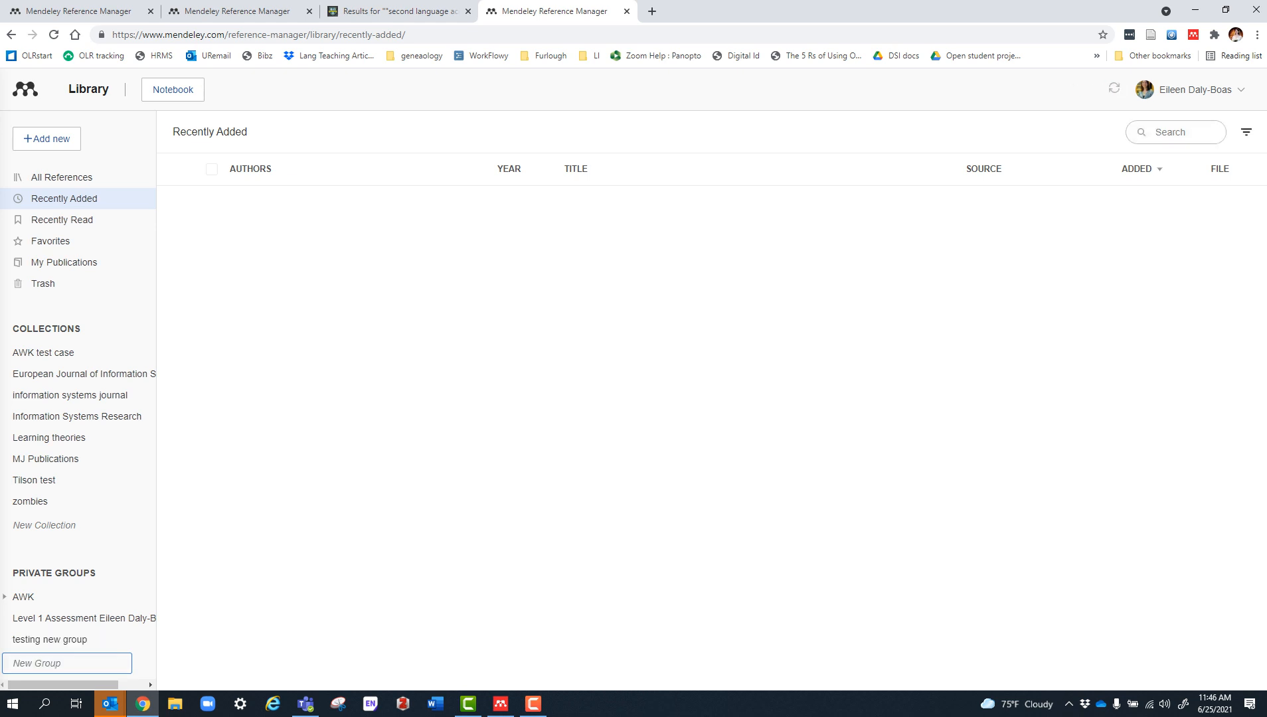
View the member invitation form of "testing new group" in its group management, cancel it and close the preferences.
{"action": "left_click", "coordinate": [50, 639]}
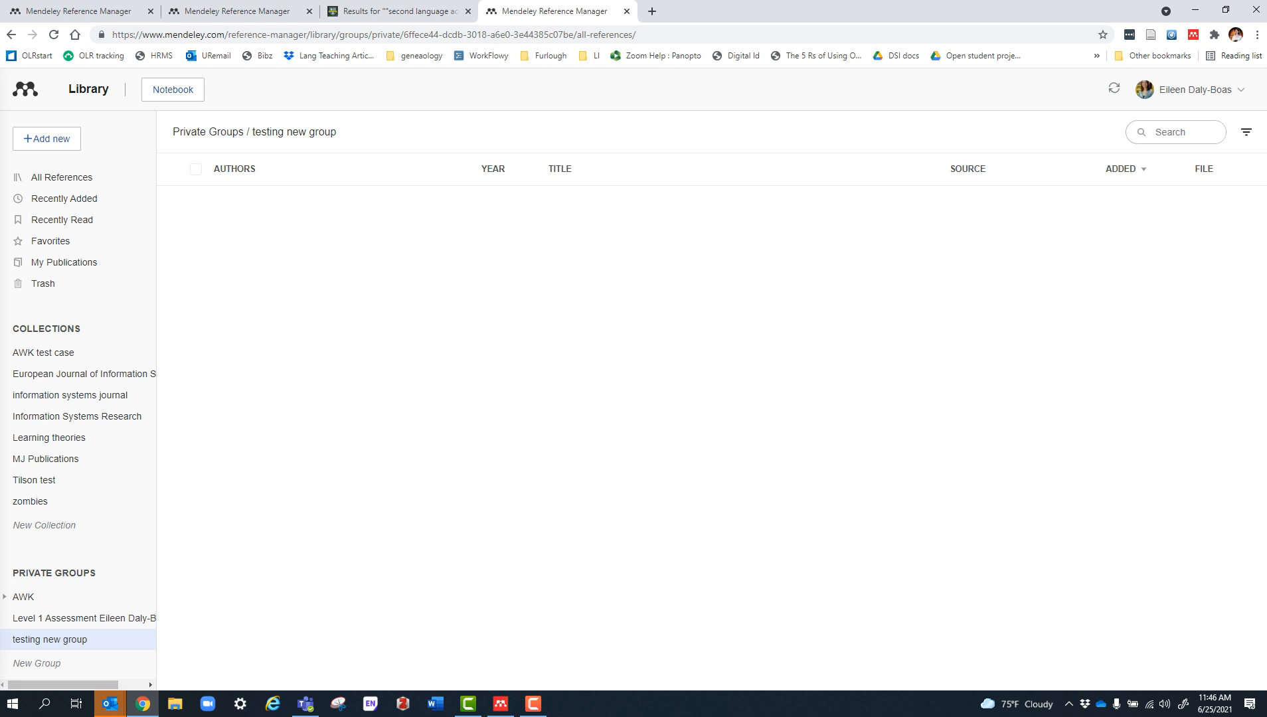
{"action": "right_click", "coordinate": [71, 639]}
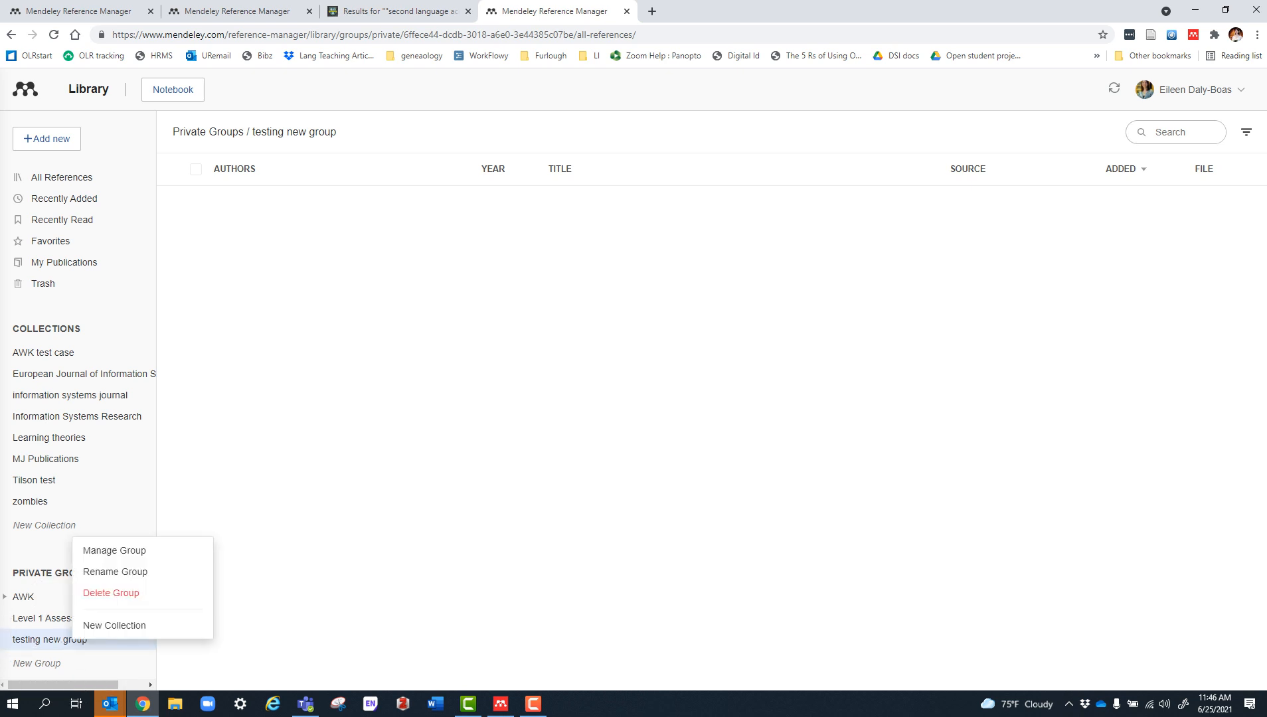
{"action": "left_click", "coordinate": [115, 551]}
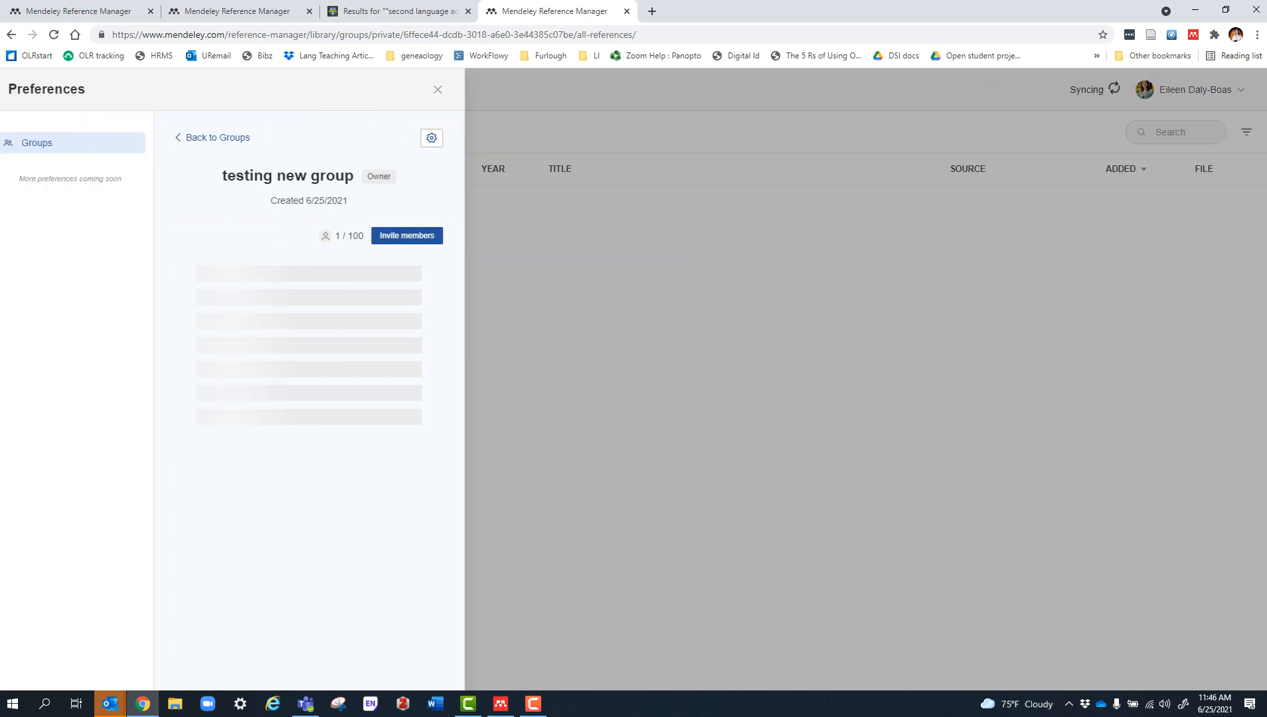
{"action": "left_click", "coordinate": [417, 236]}
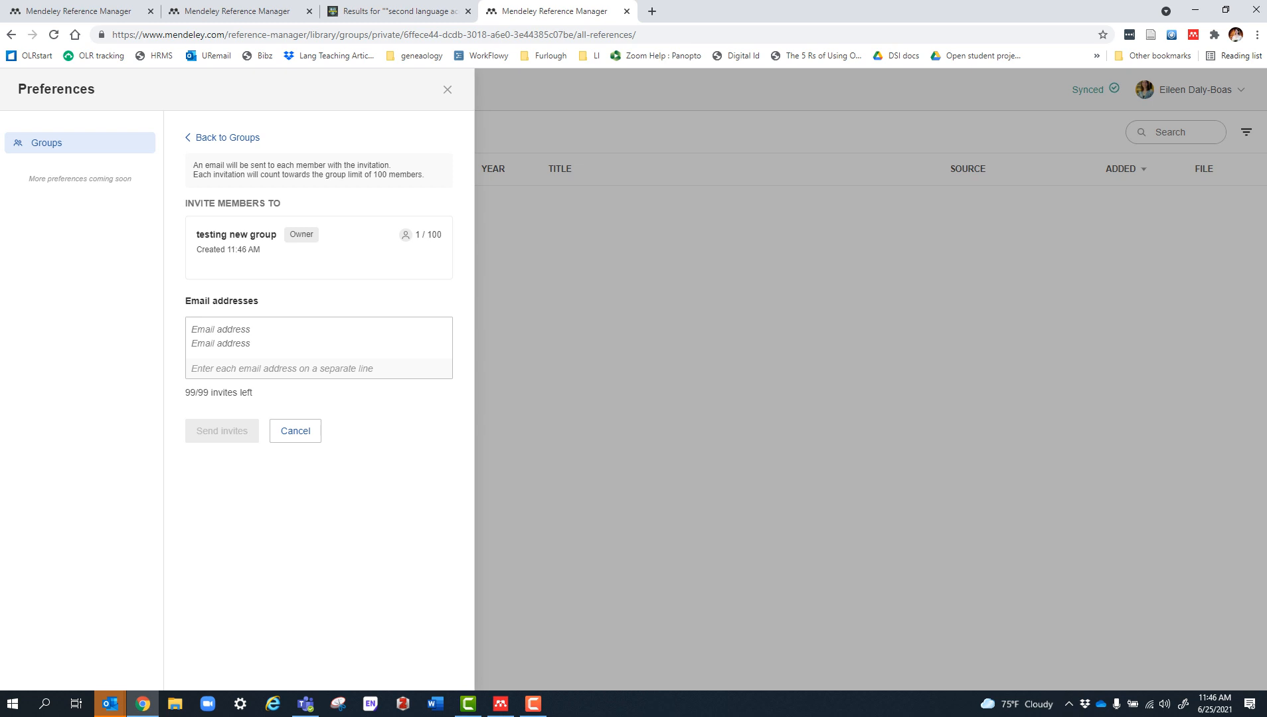
{"action": "left_click", "coordinate": [296, 431]}
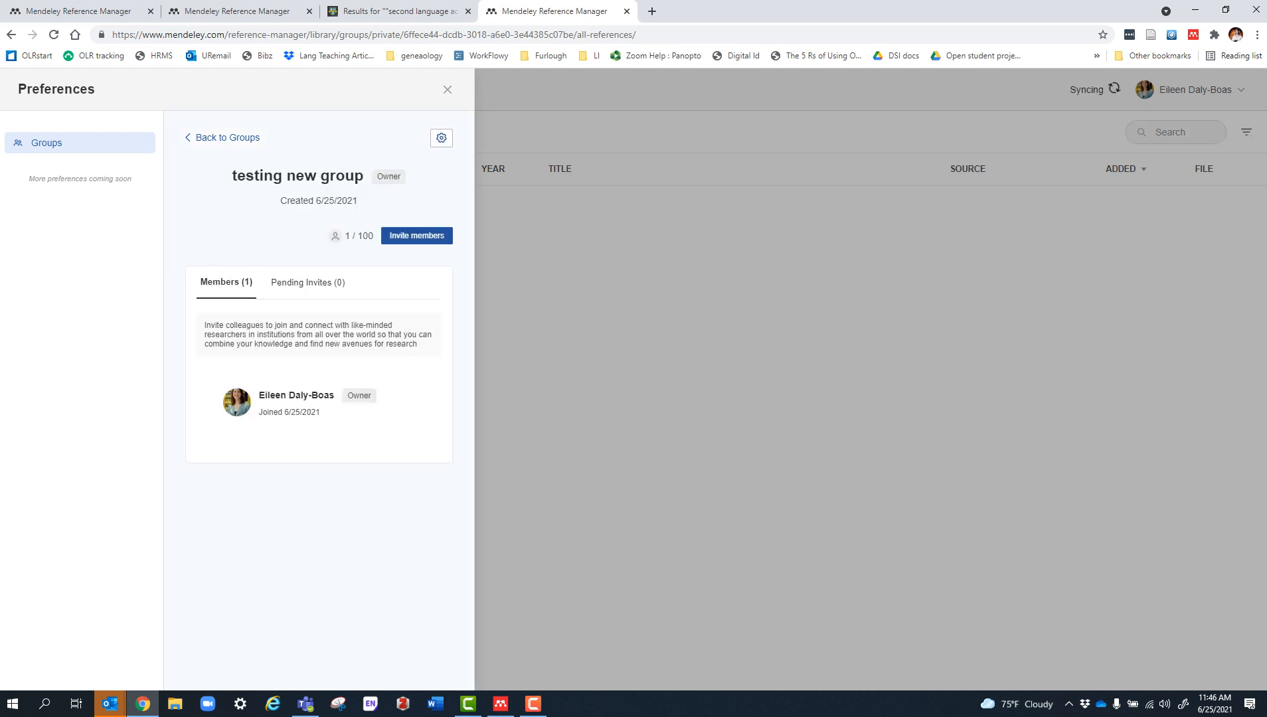
{"action": "left_click", "coordinate": [447, 89]}
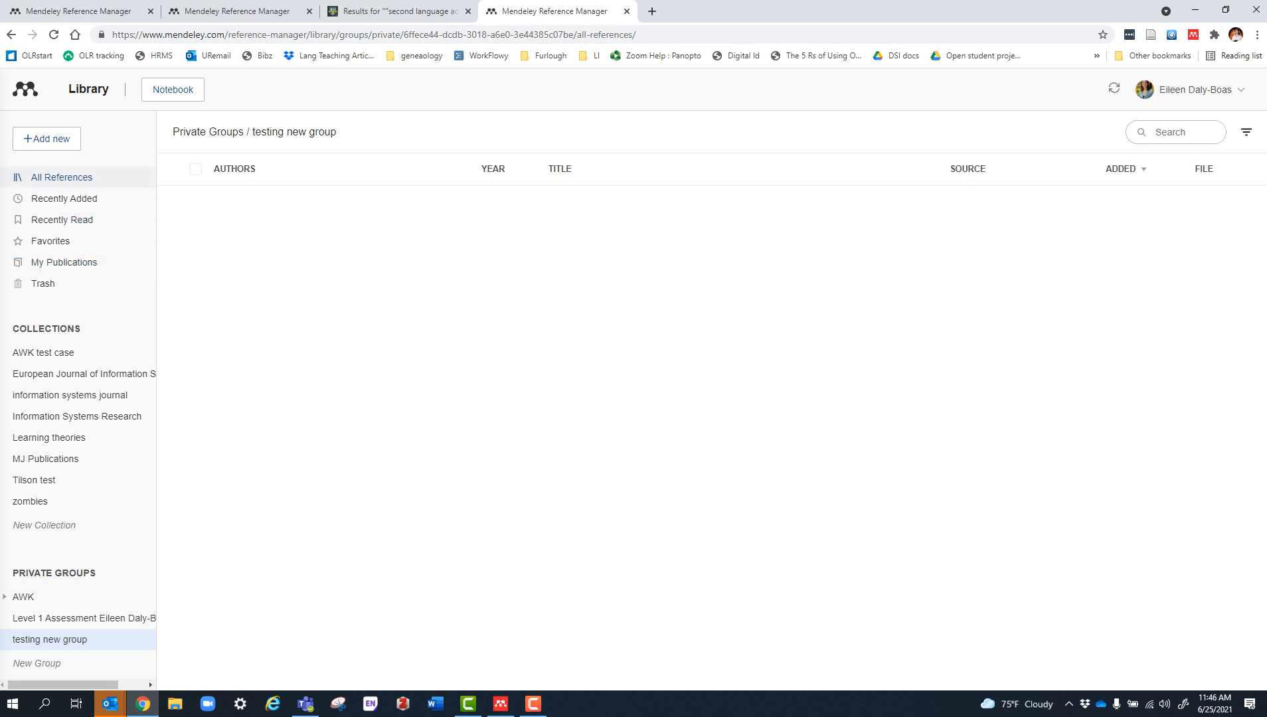
Add the first three references in All References, from "Integral Counseling" through the first "Metadiscourse" entry, to the private group "testing new group".
{"action": "left_click", "coordinate": [62, 177]}
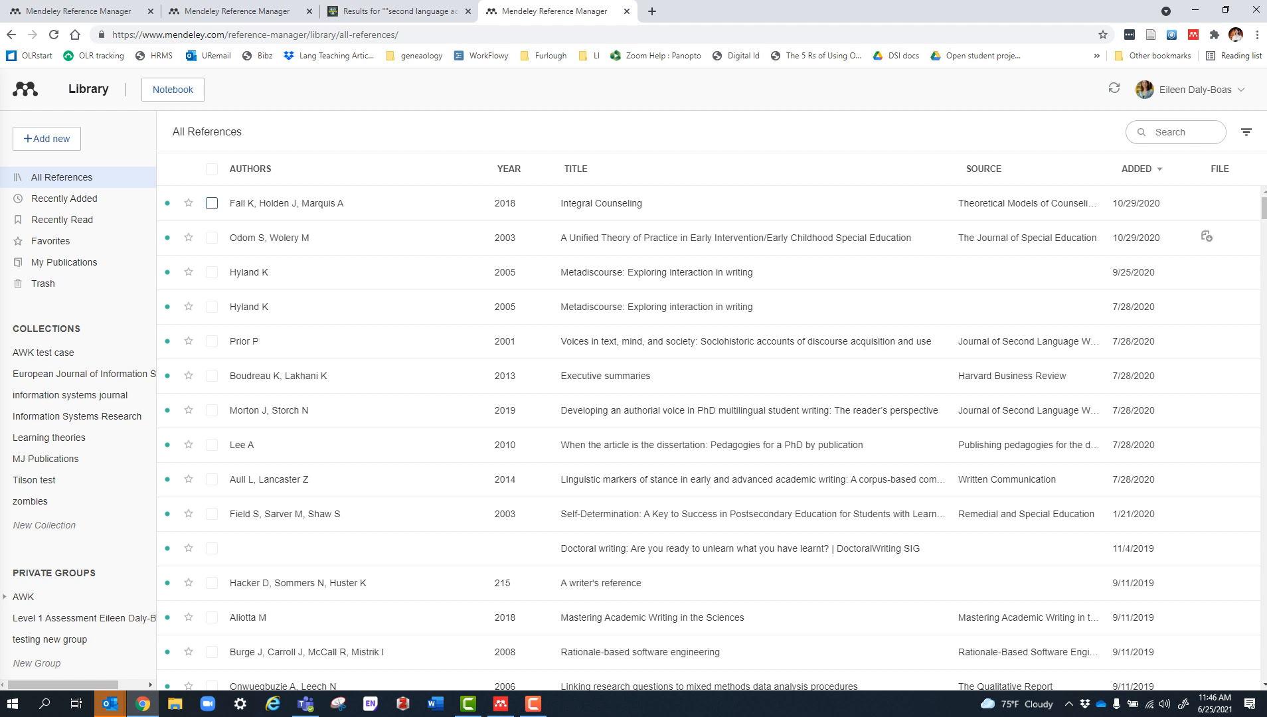
{"action": "left_click", "coordinate": [212, 203]}
{"action": "left_click", "coordinate": [211, 237]}
{"action": "left_click", "coordinate": [212, 272]}
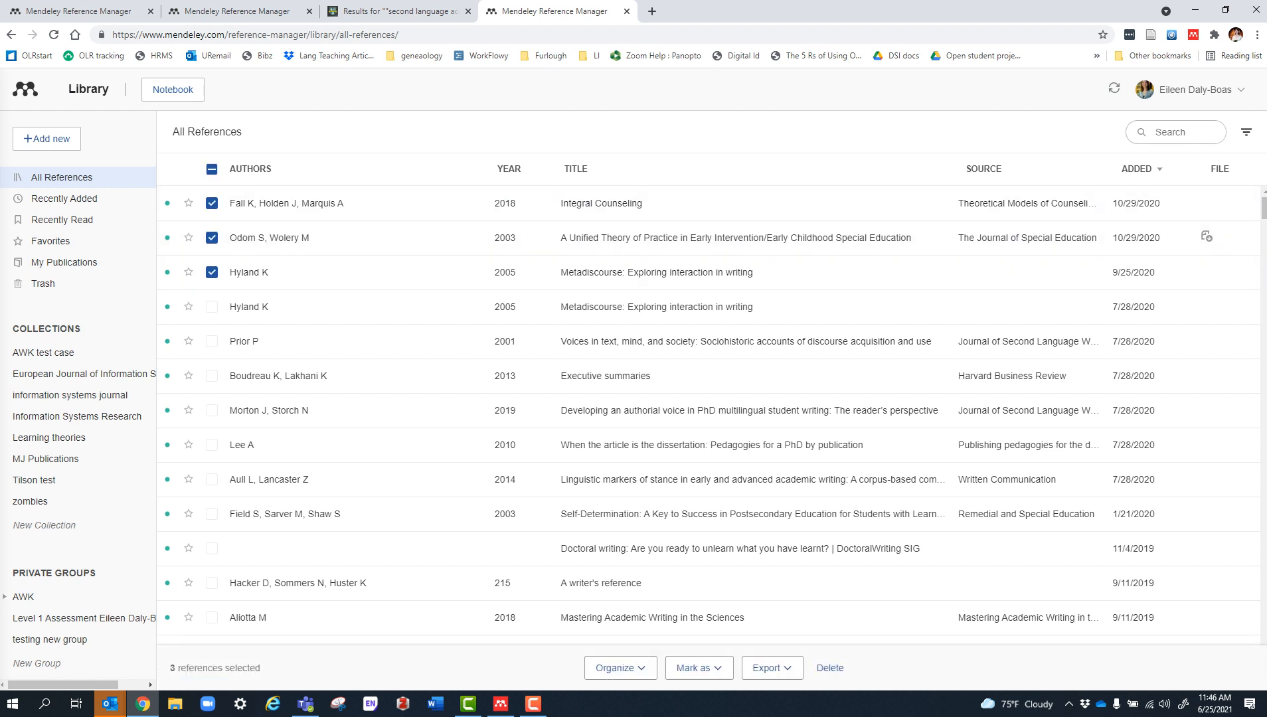
{"action": "left_click", "coordinate": [249, 307]}
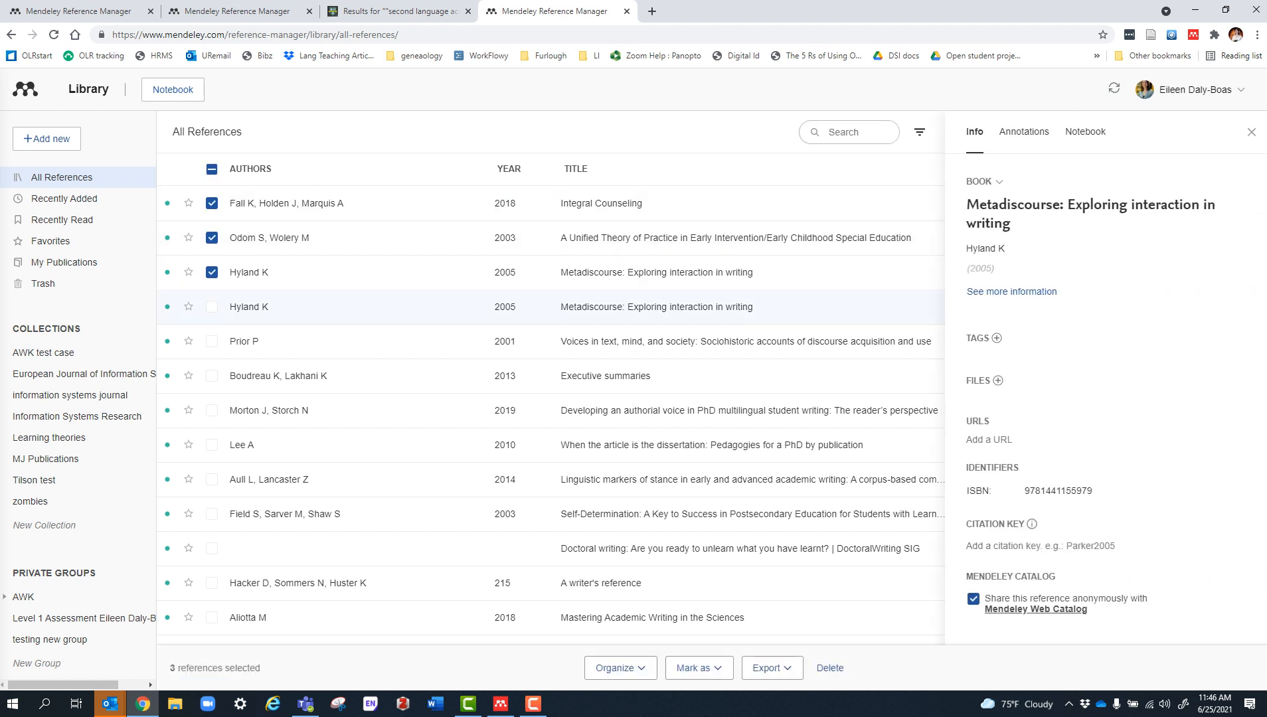
{"action": "left_click", "coordinate": [1252, 132]}
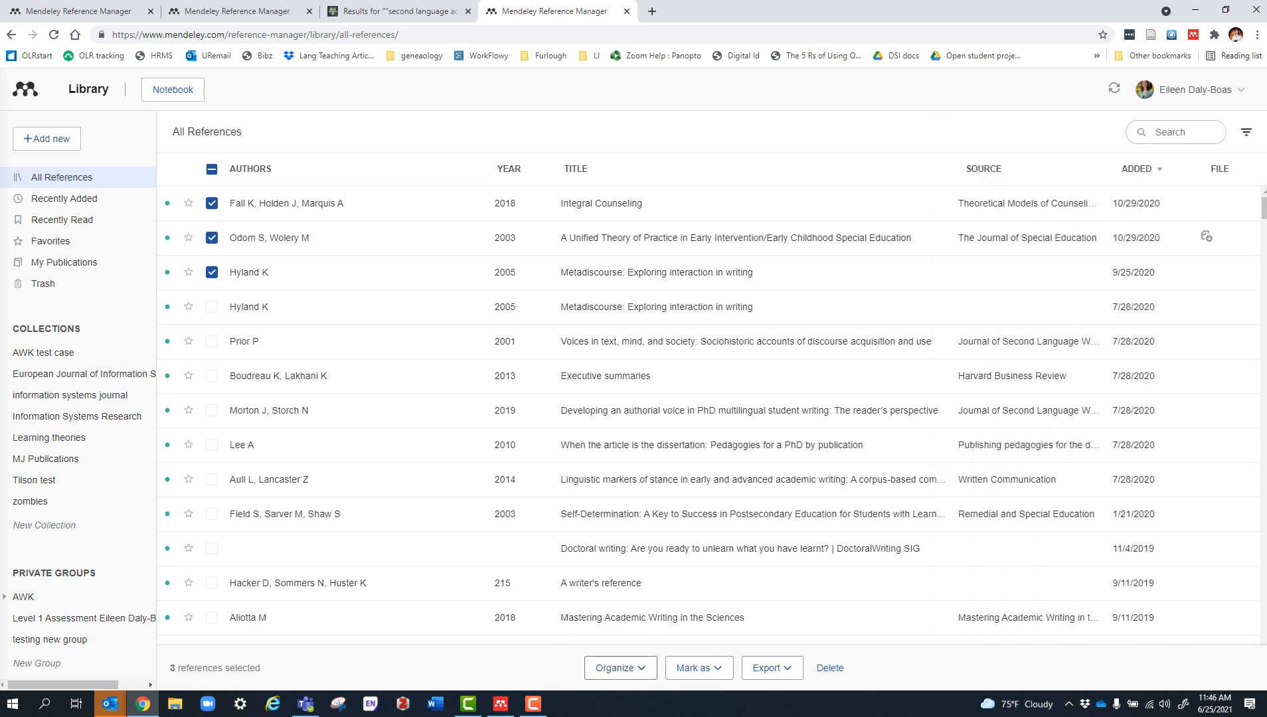
{"action": "left_click", "coordinate": [621, 668]}
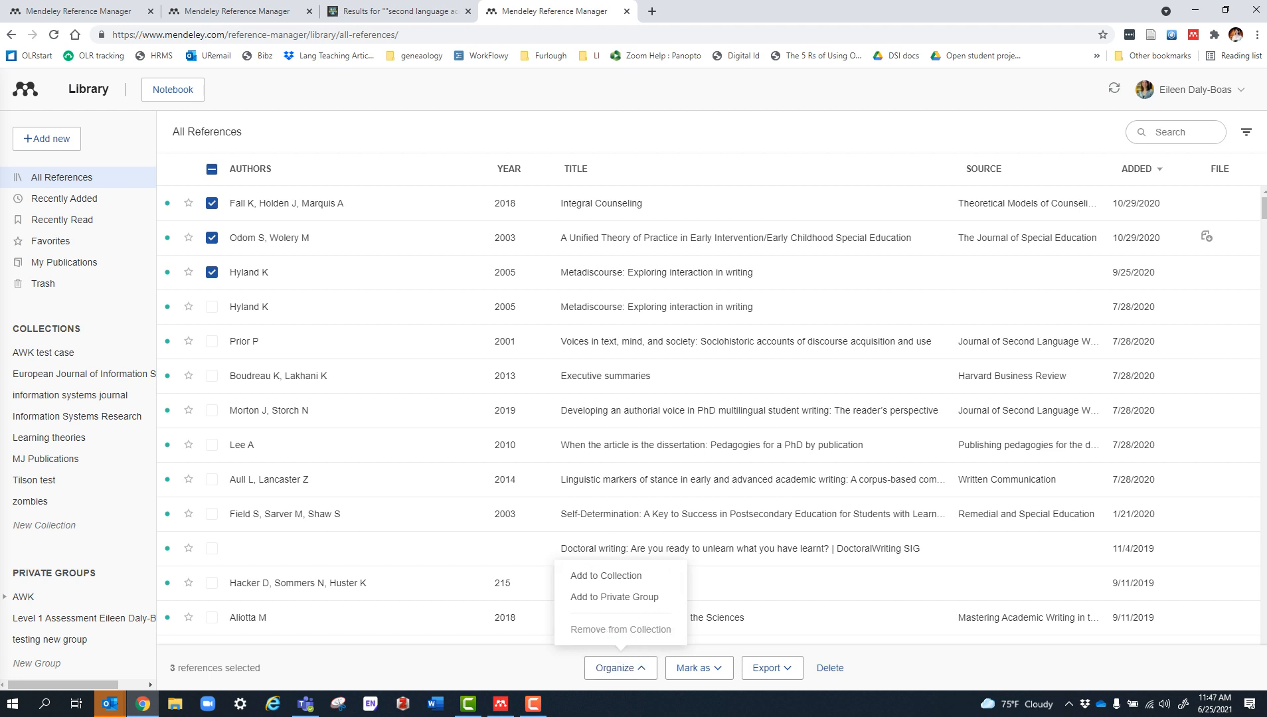
{"action": "left_click", "coordinate": [615, 597]}
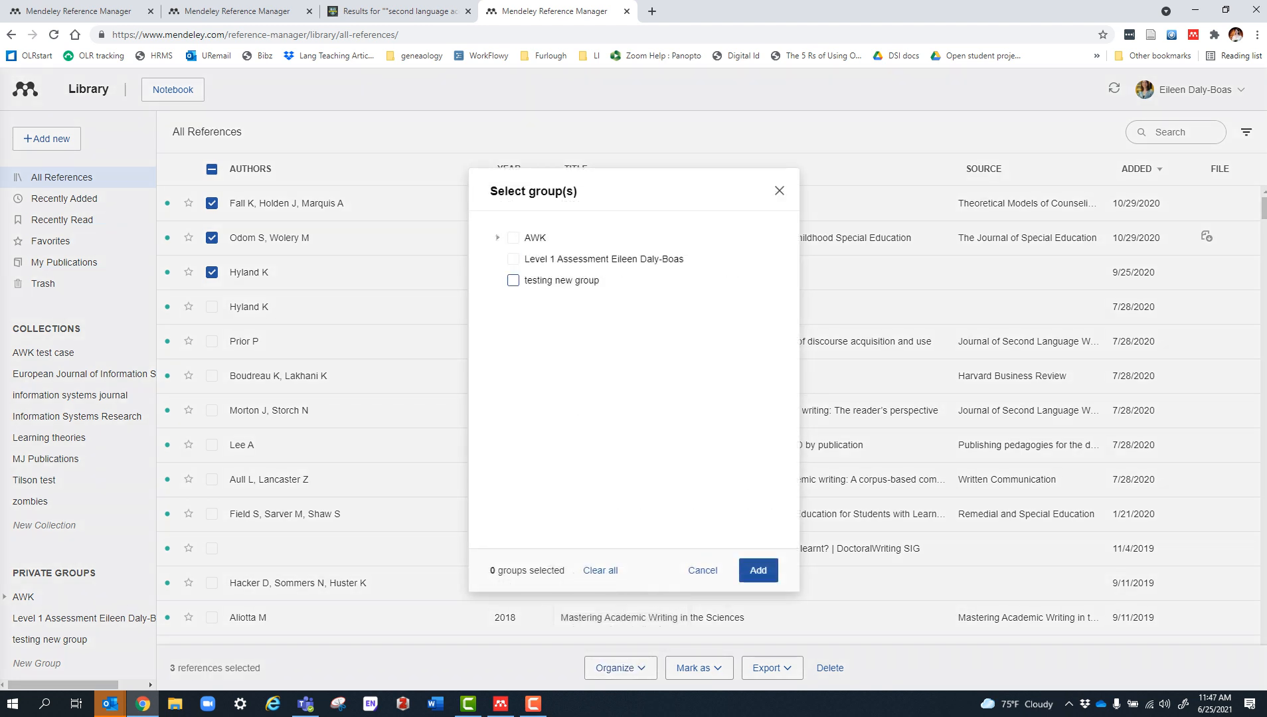
{"action": "left_click", "coordinate": [514, 281]}
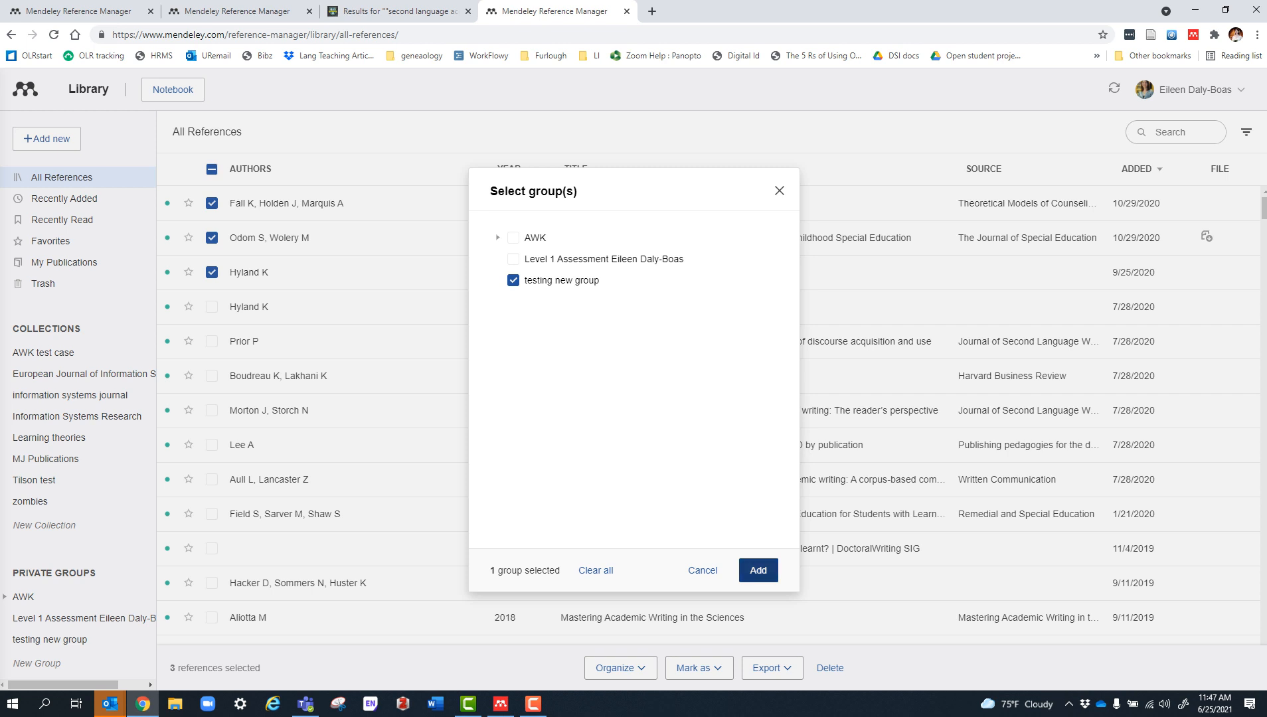
{"action": "left_click", "coordinate": [759, 570]}
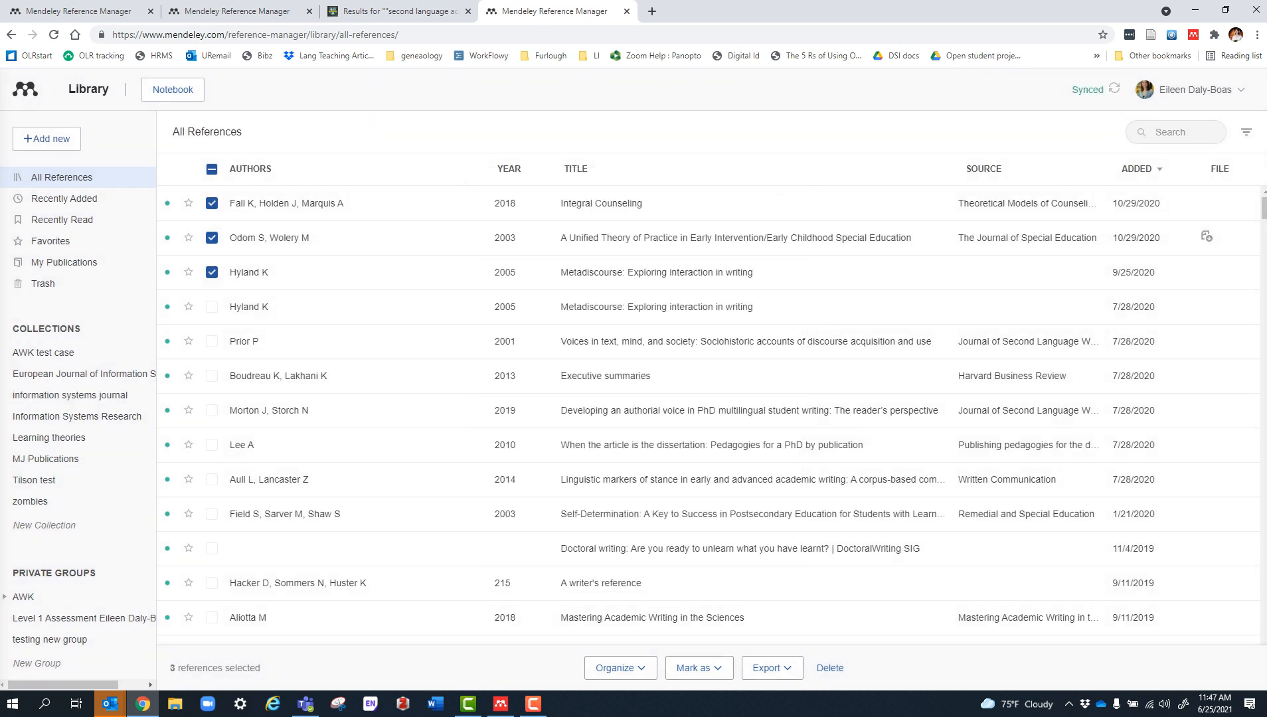
Show the references of "testing new group" in the web library and in the Mendeley Reference Manager desktop app.
{"action": "left_click", "coordinate": [50, 639]}
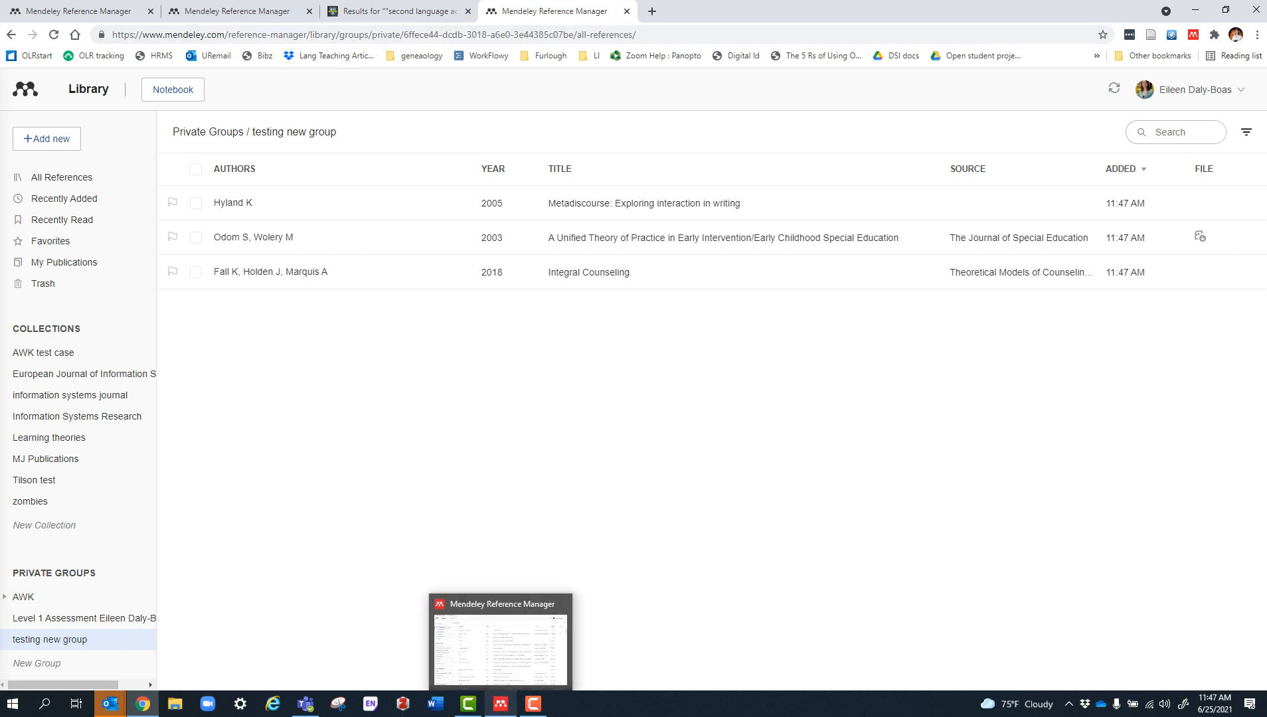
{"action": "left_click", "coordinate": [501, 704]}
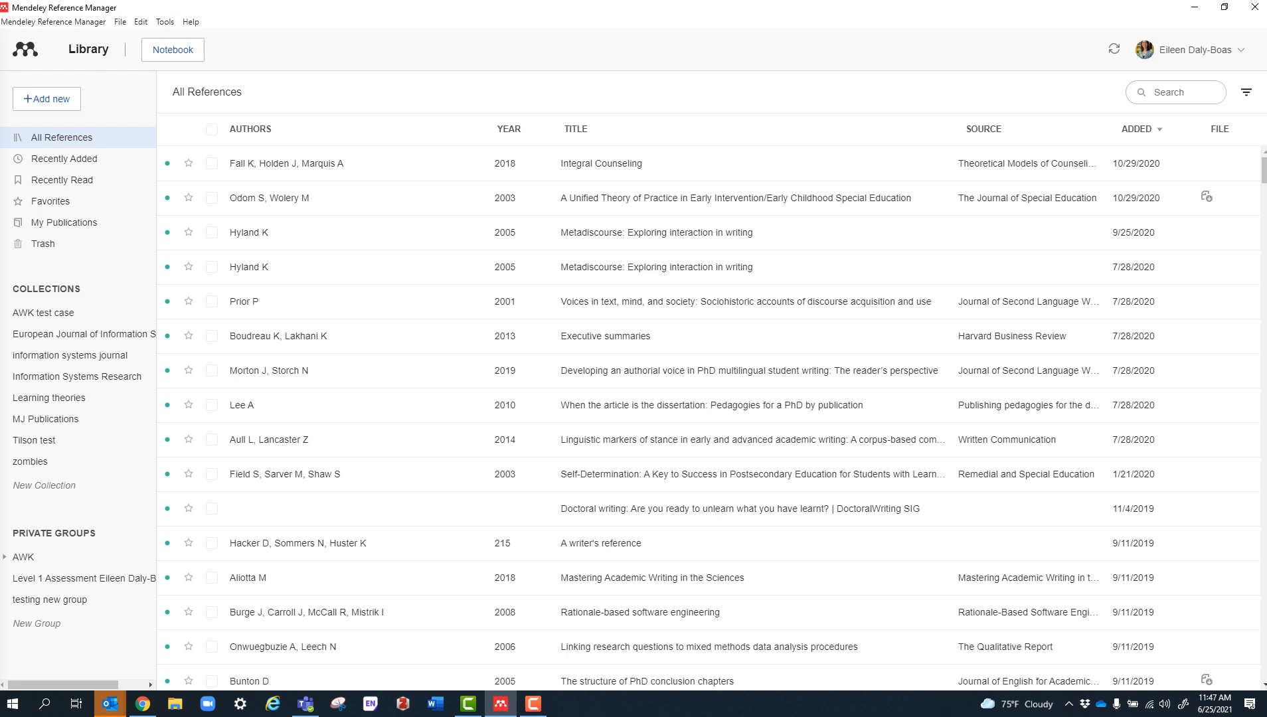
{"action": "left_click", "coordinate": [81, 596]}
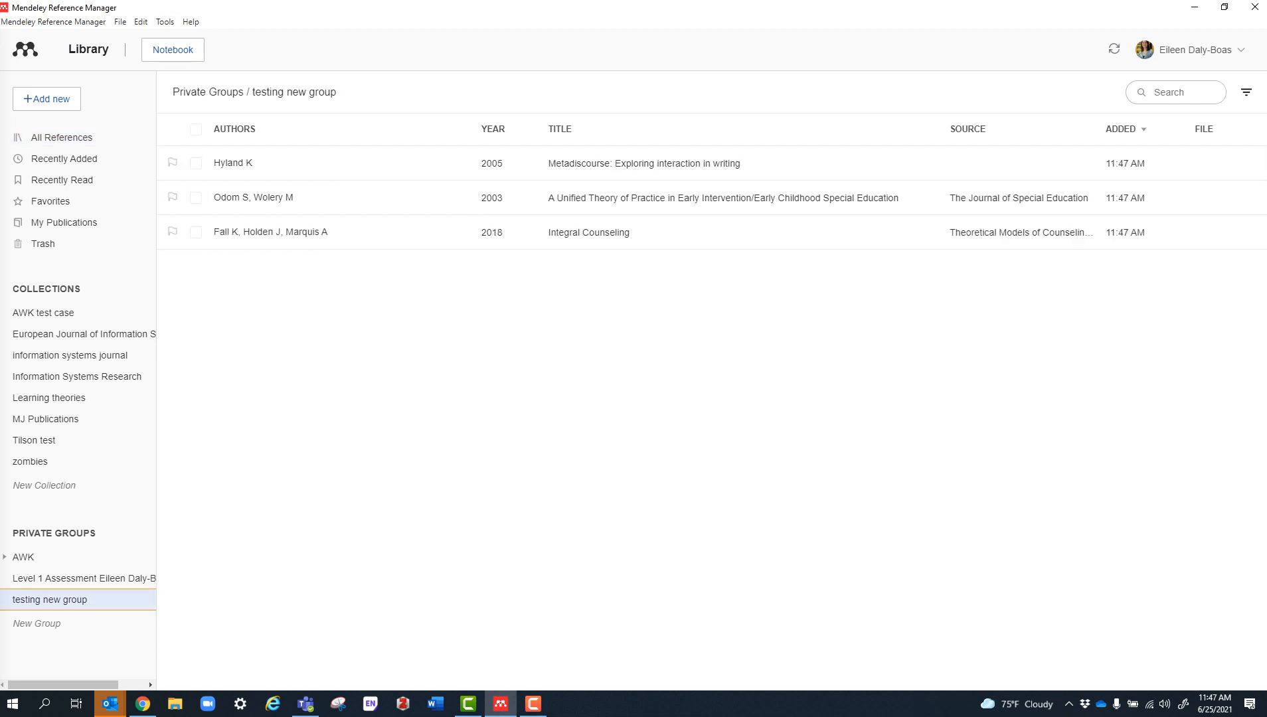
Add the "Under the Volcano" PDF from the computer's Desktop folder to All References.
{"action": "left_click", "coordinate": [62, 137]}
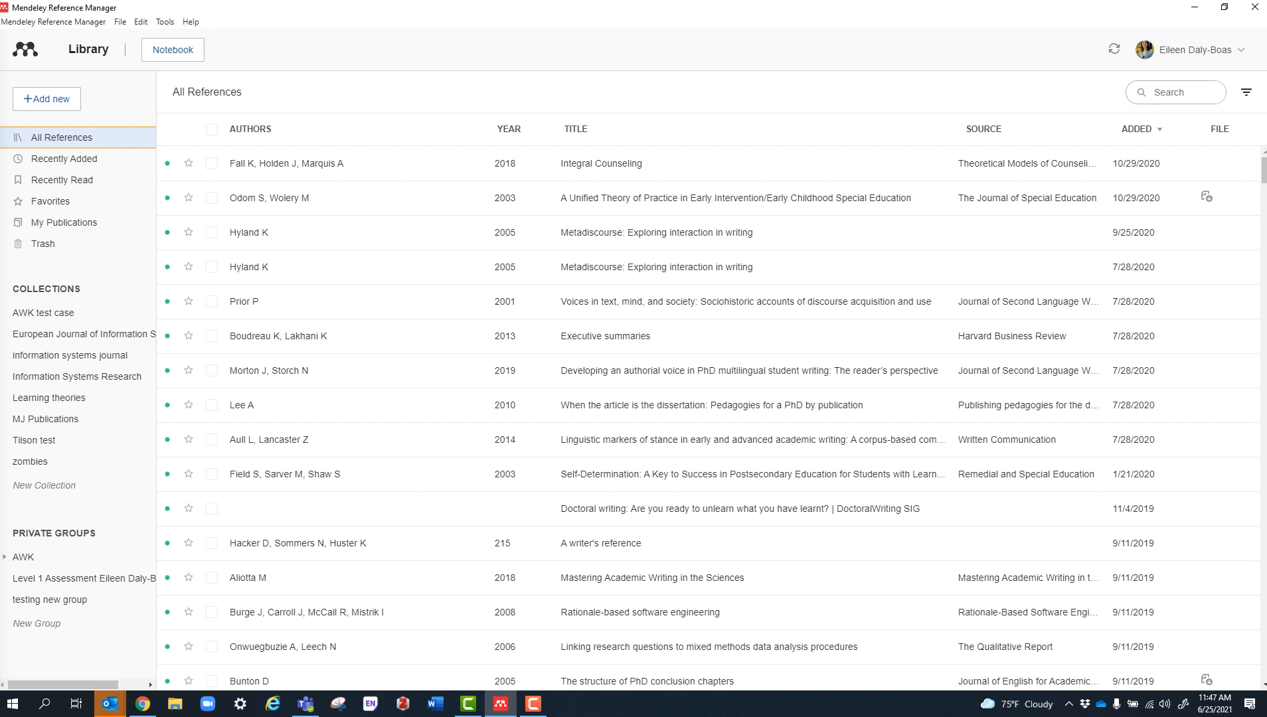
{"action": "key", "text": "ctrl"}
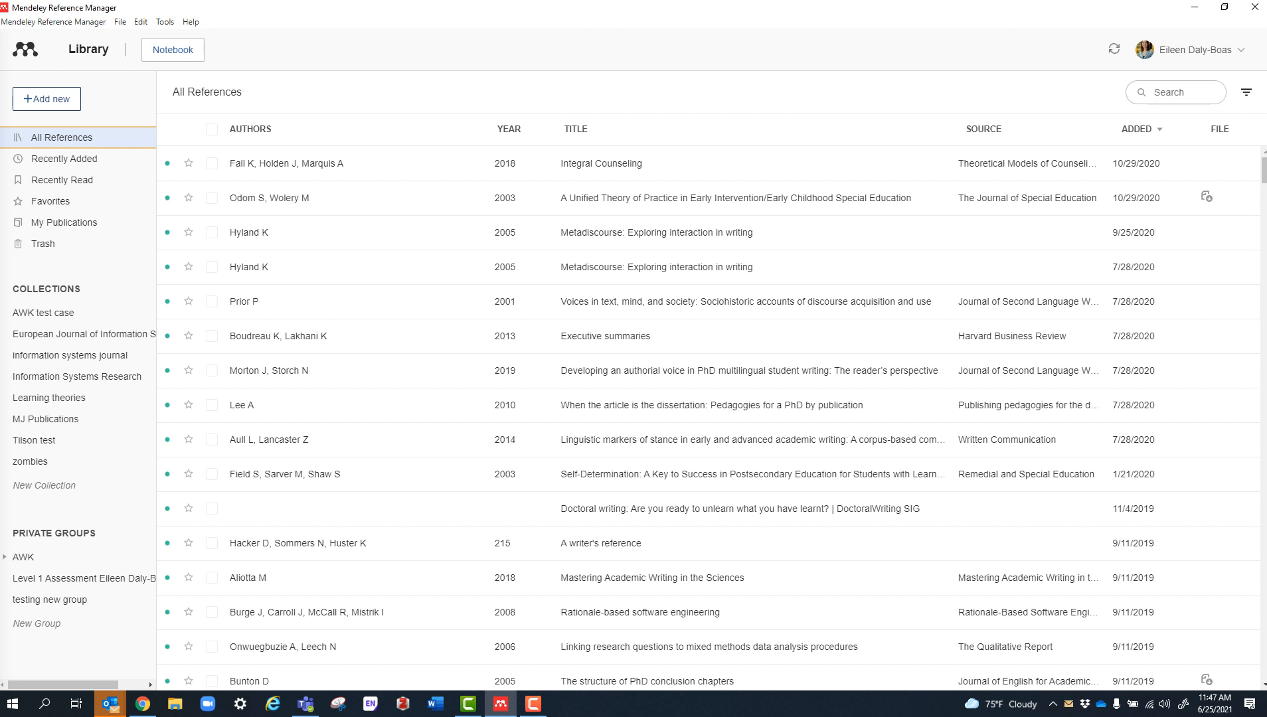
{"action": "left_click", "coordinate": [47, 99]}
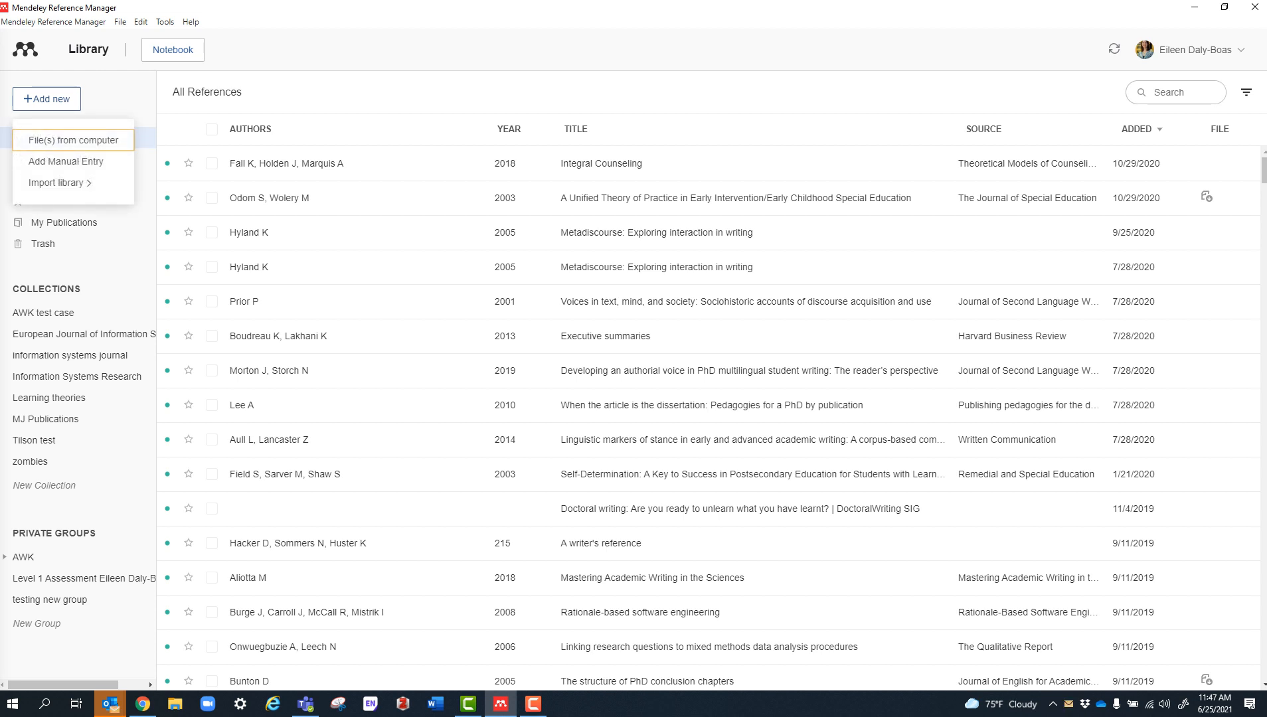
{"action": "key", "text": "Return"}
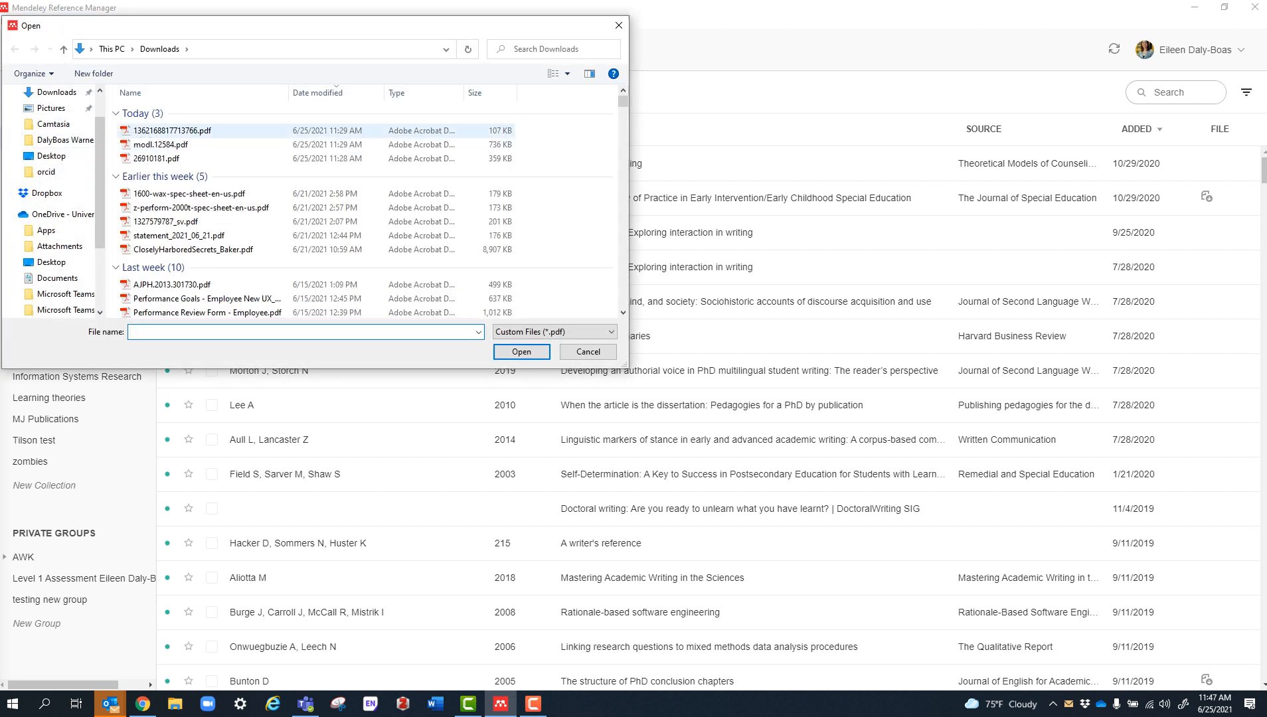
{"action": "left_click", "coordinate": [51, 155]}
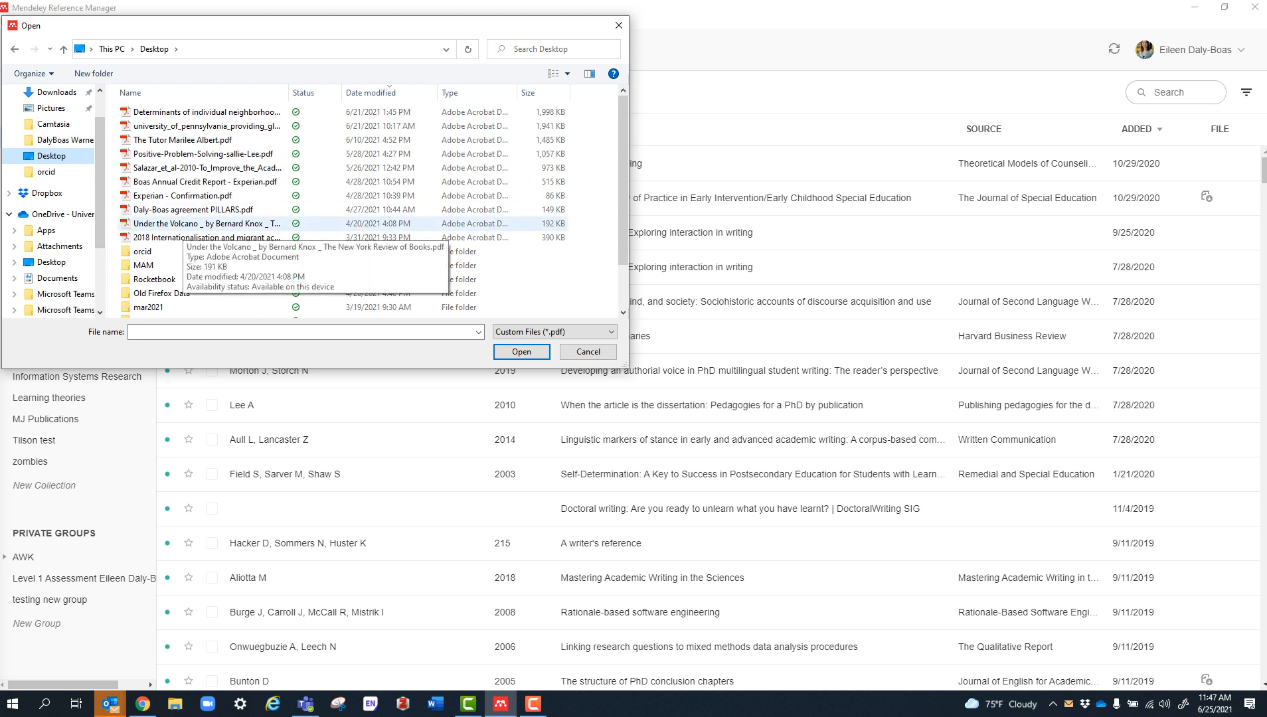
{"action": "left_click", "coordinate": [200, 224]}
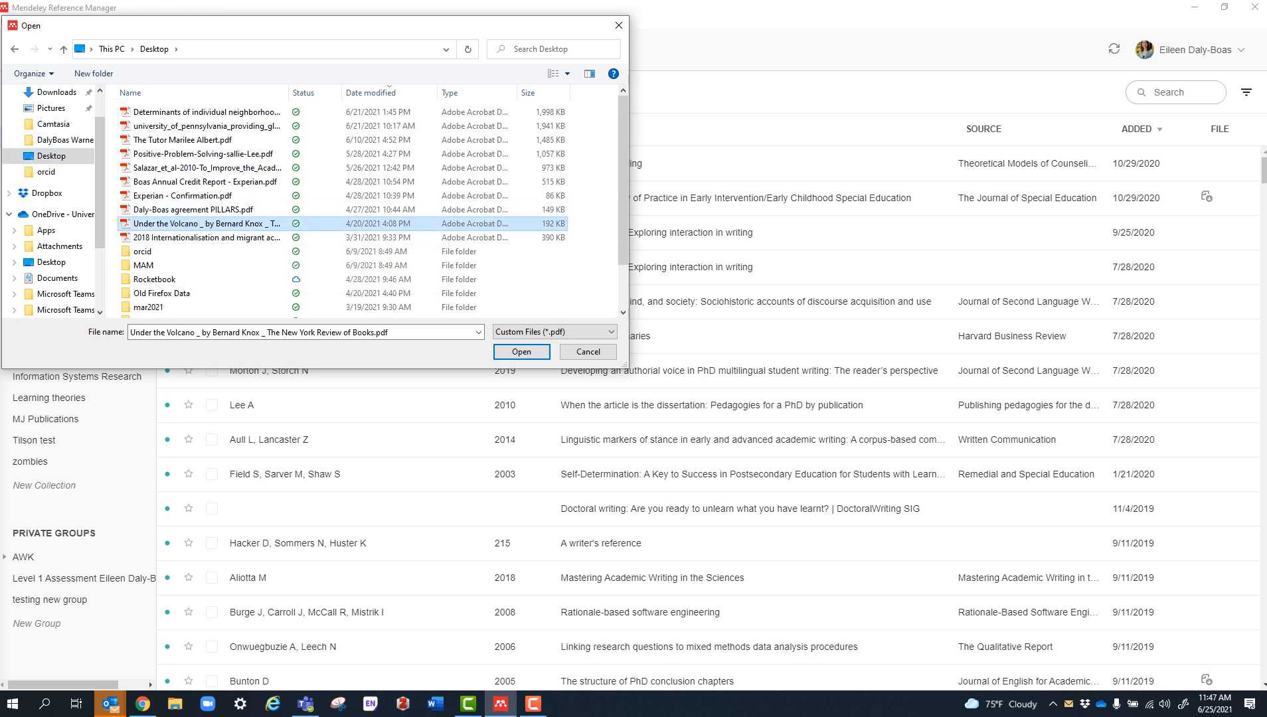
{"action": "scroll", "coordinate": [199, 227], "scroll_direction": "down", "scroll_amount": 1}
{"action": "scroll", "coordinate": [199, 227], "scroll_direction": "down", "scroll_amount": 1}
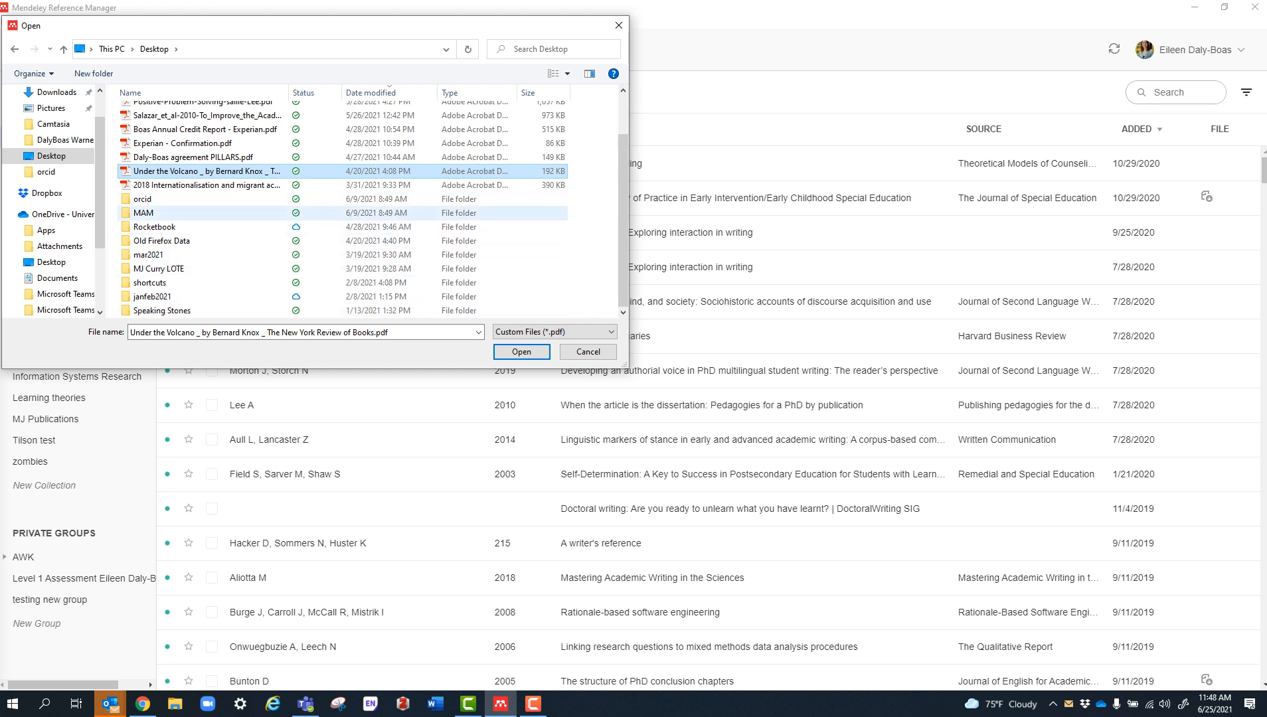
{"action": "double_click", "coordinate": [143, 213]}
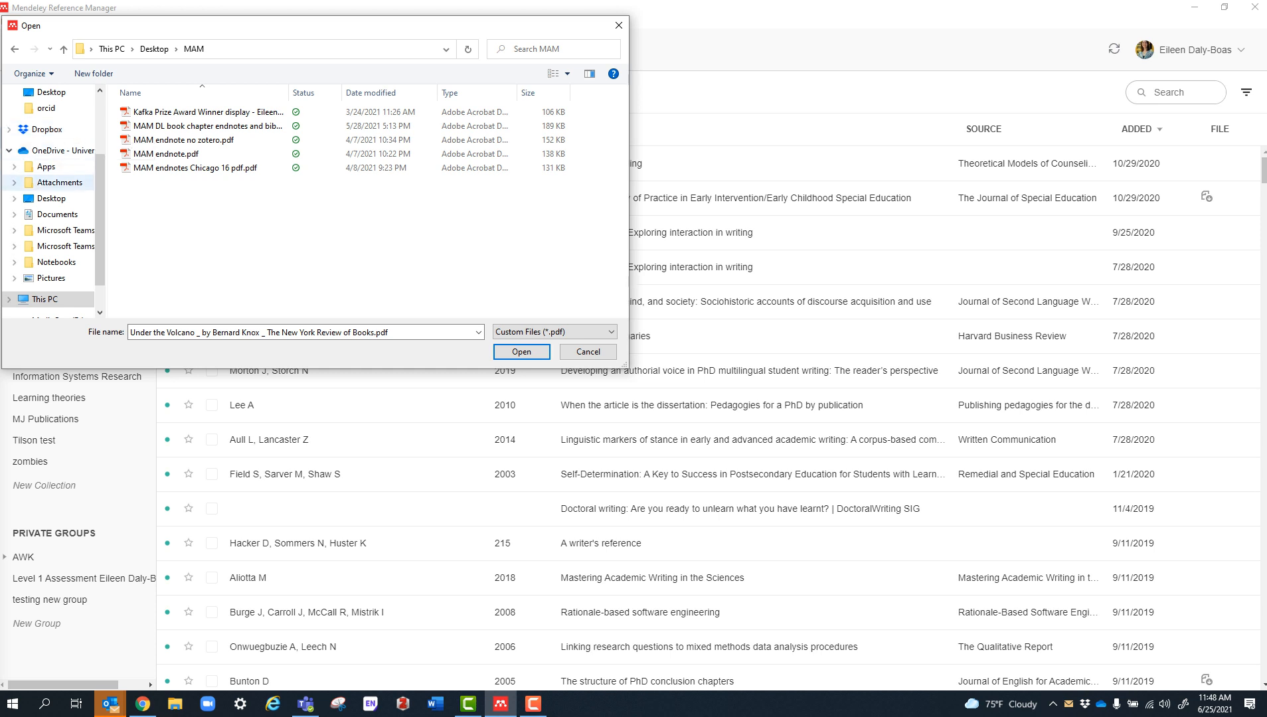
{"action": "left_click", "coordinate": [51, 198]}
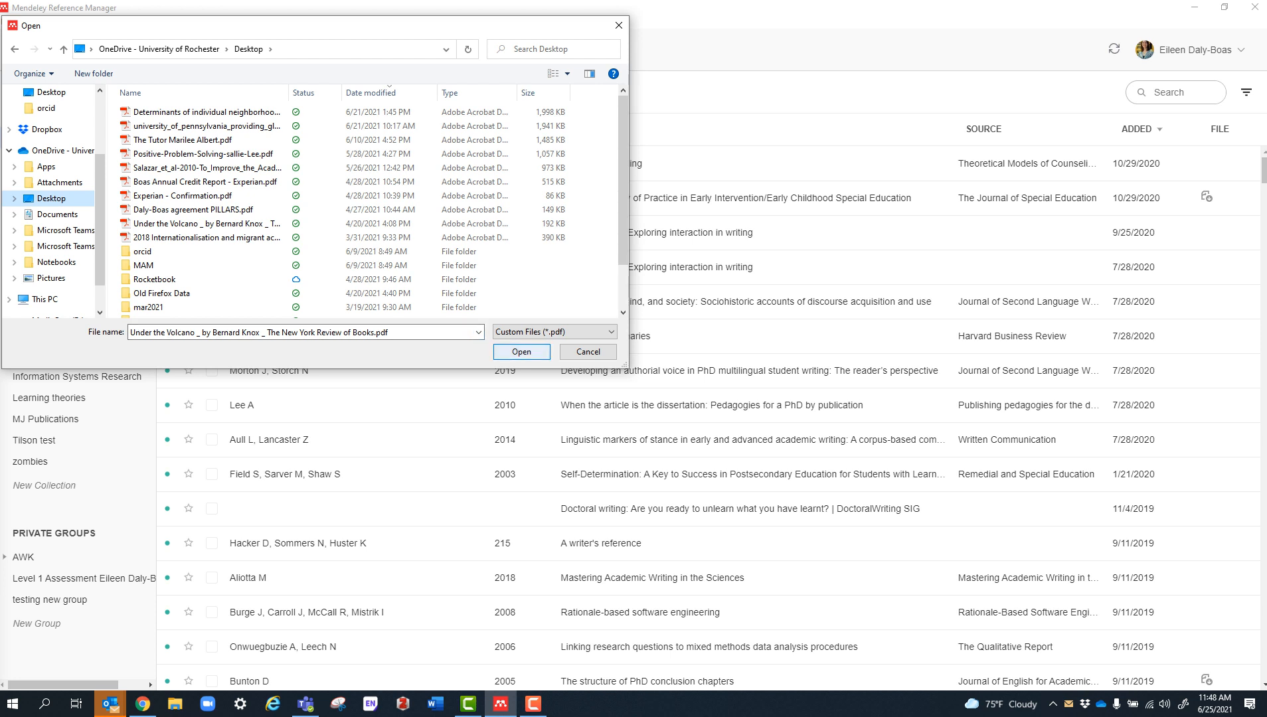
{"action": "key", "text": "Return"}
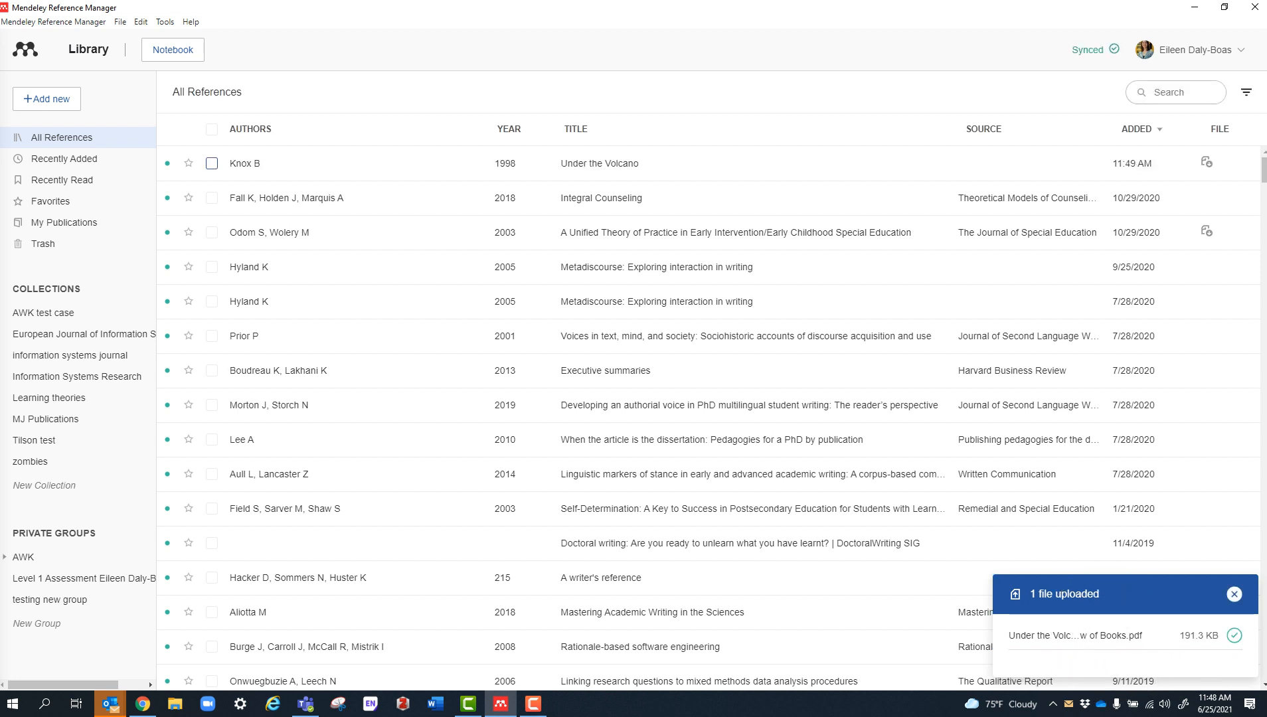
Add the "Under the Volcano" reference to the private group "testing new group" and show that group's references.
{"action": "left_click", "coordinate": [212, 163]}
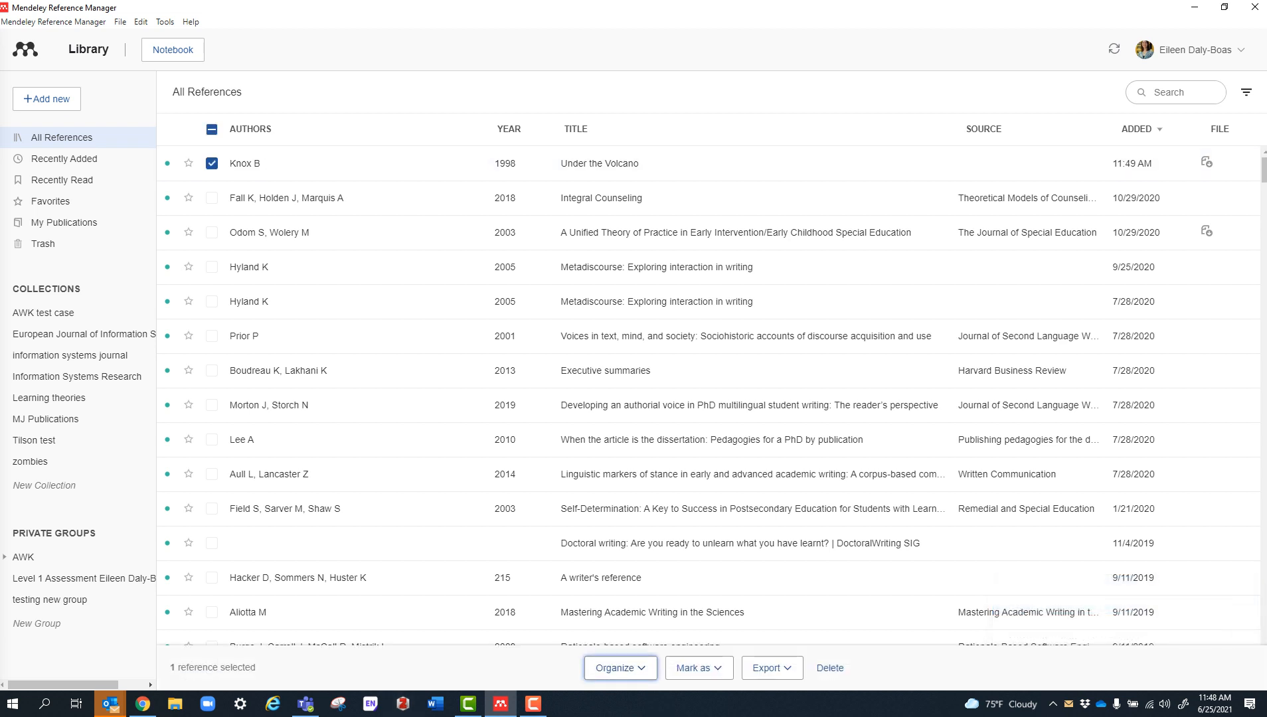
{"action": "left_click", "coordinate": [620, 668]}
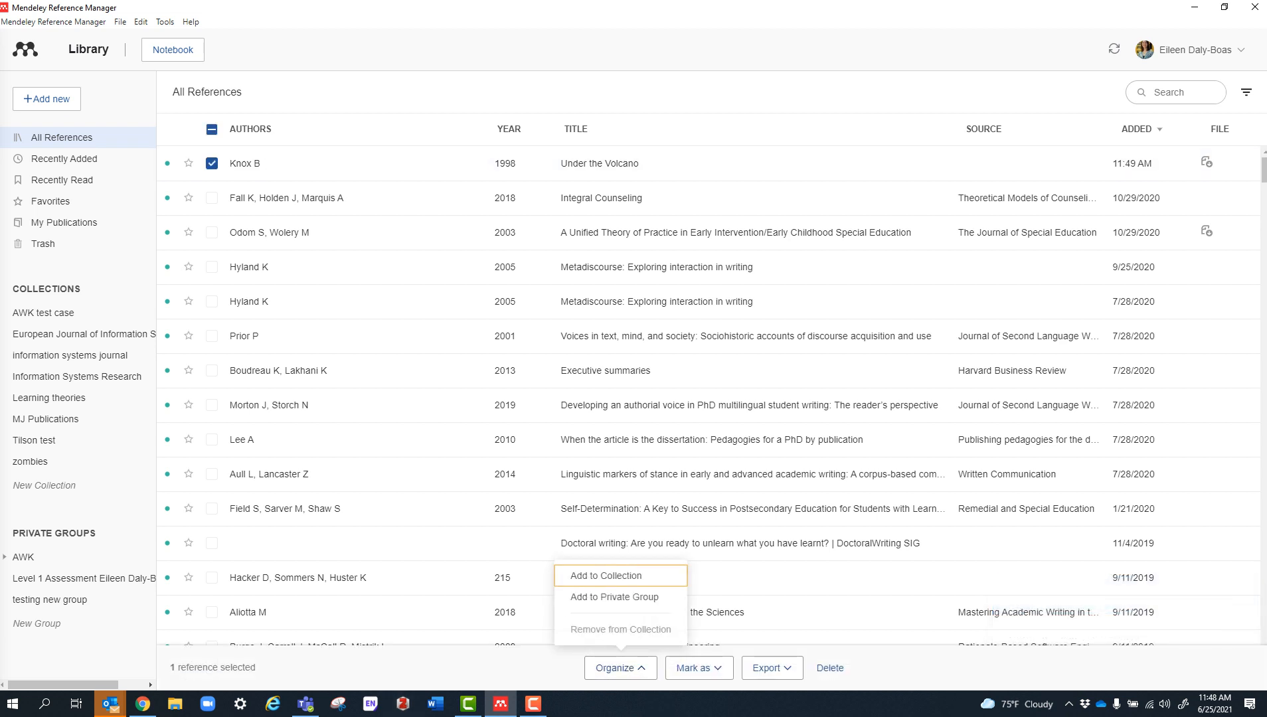
{"action": "key", "text": "Down"}
{"action": "key", "text": "Return"}
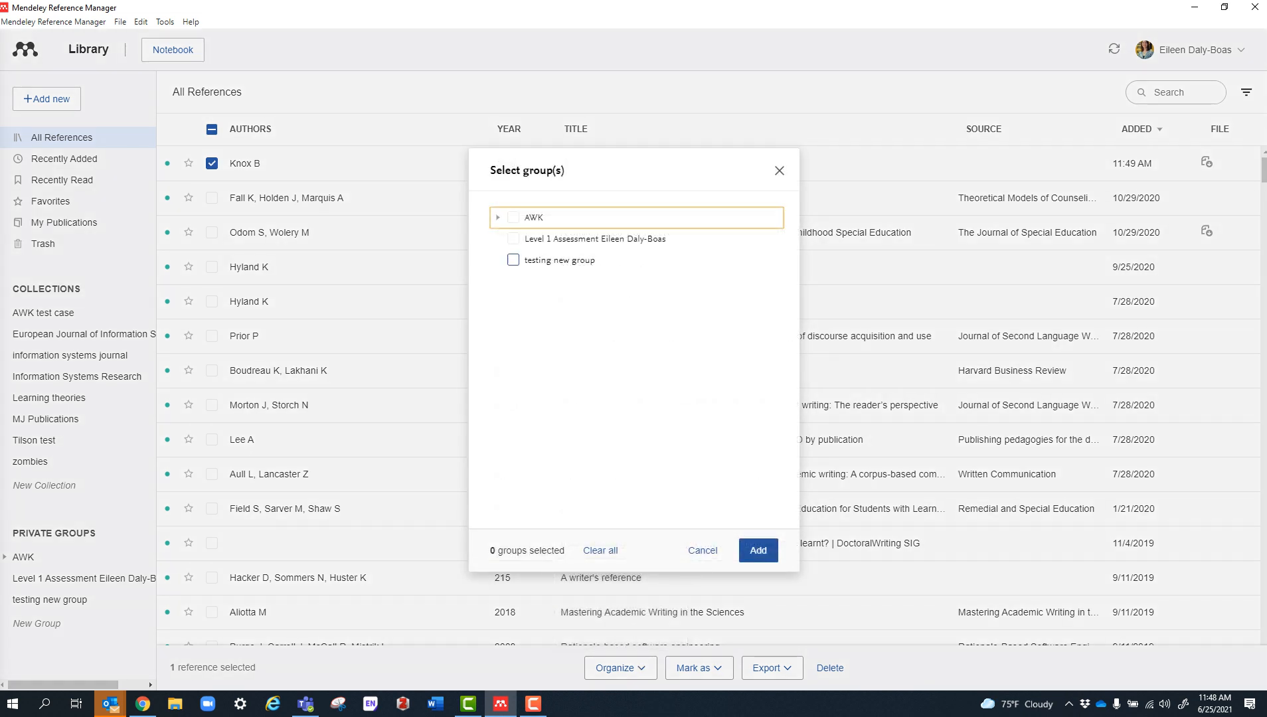
{"action": "key", "text": "space"}
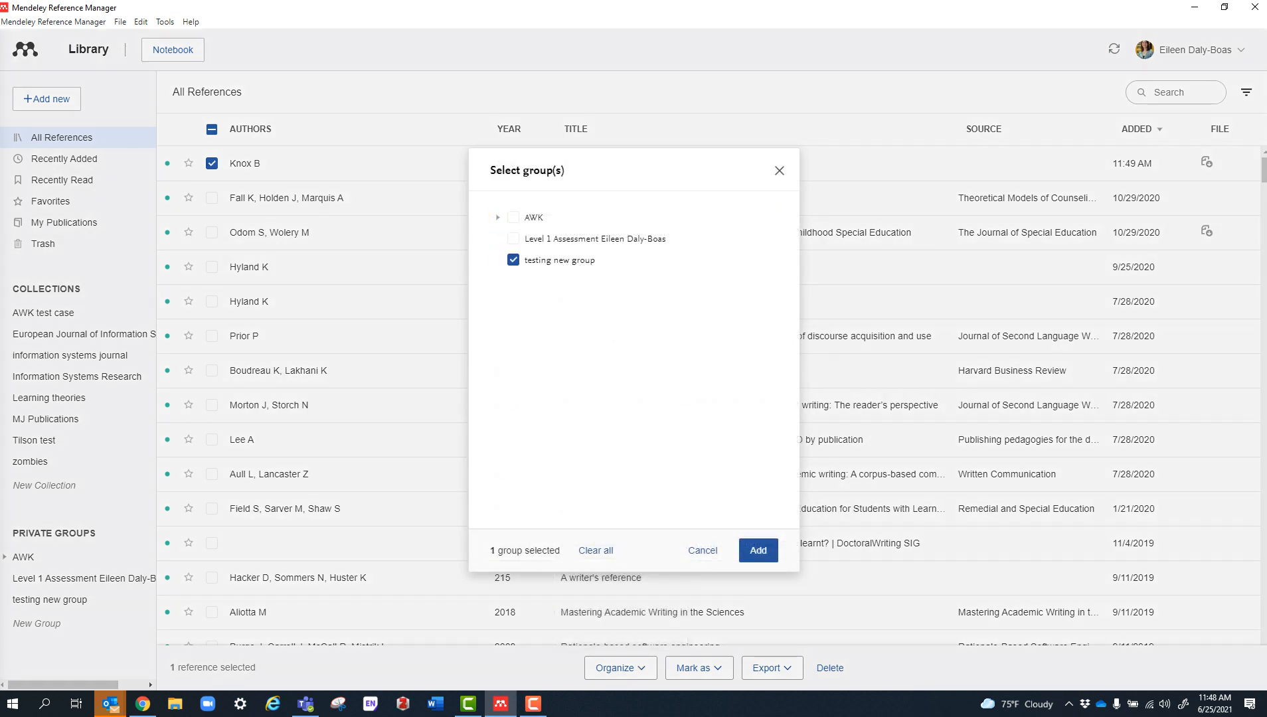
{"action": "left_click", "coordinate": [759, 550]}
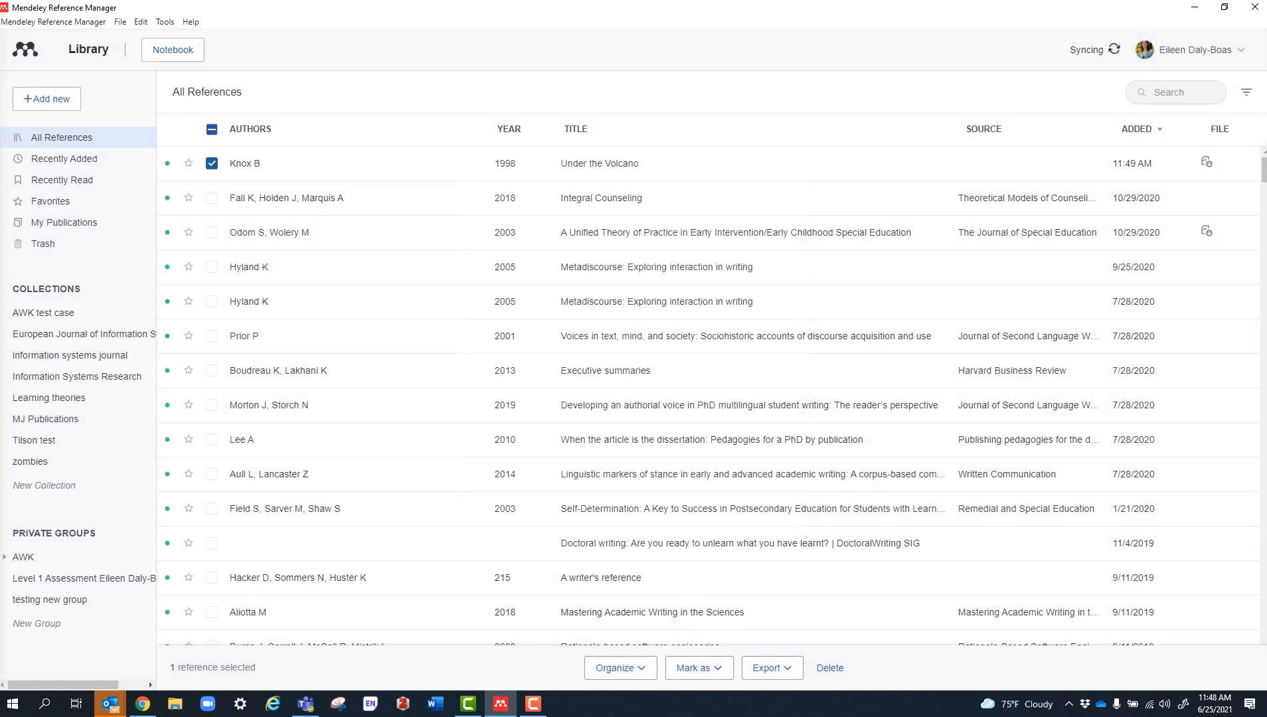
{"action": "left_click", "coordinate": [49, 600]}
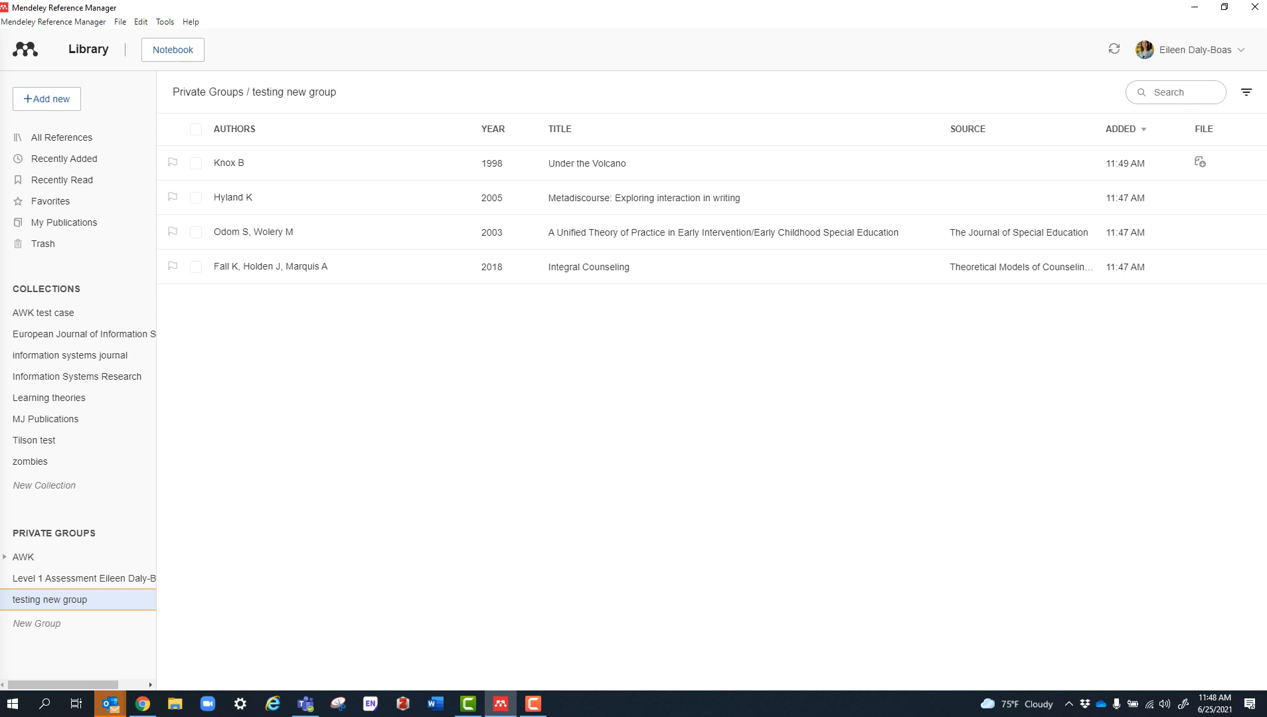
Add the first six references in All References, from "Under the Volcano" through "Voices in text, mind, and society", to the "zombies" collection.
{"action": "left_click", "coordinate": [62, 138]}
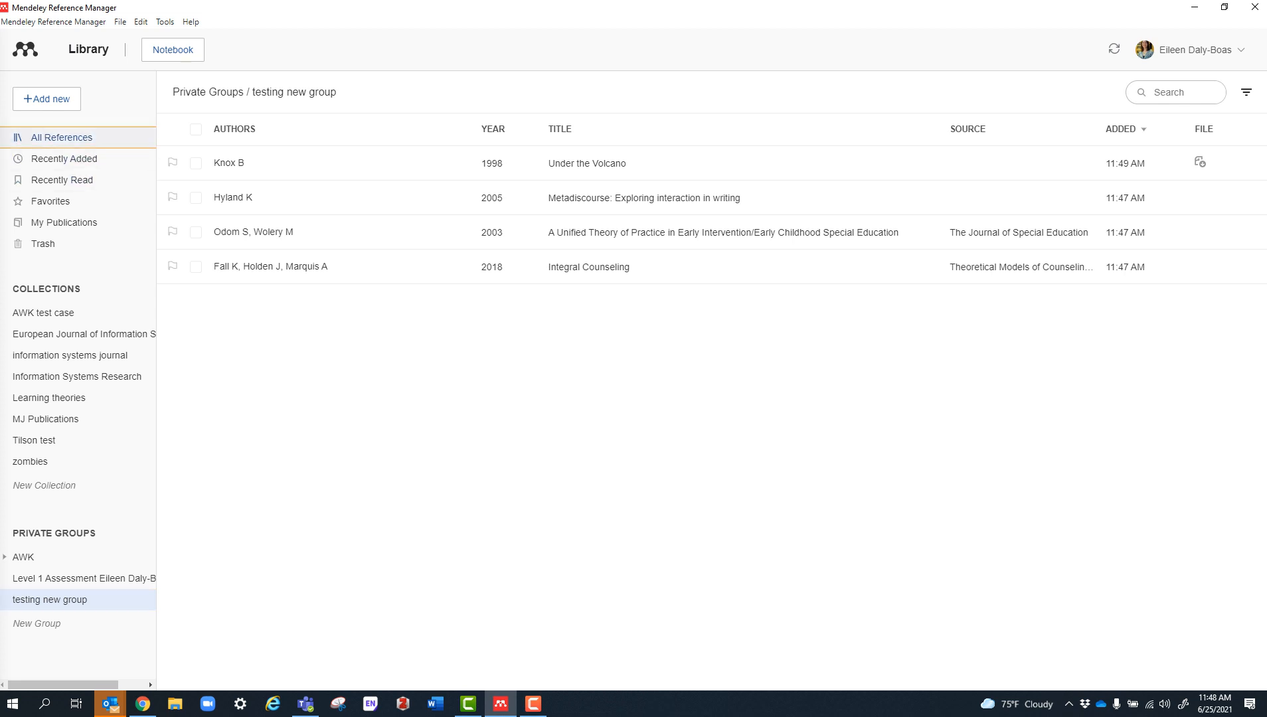
{"action": "left_click", "coordinate": [212, 163]}
{"action": "left_click", "coordinate": [212, 198]}
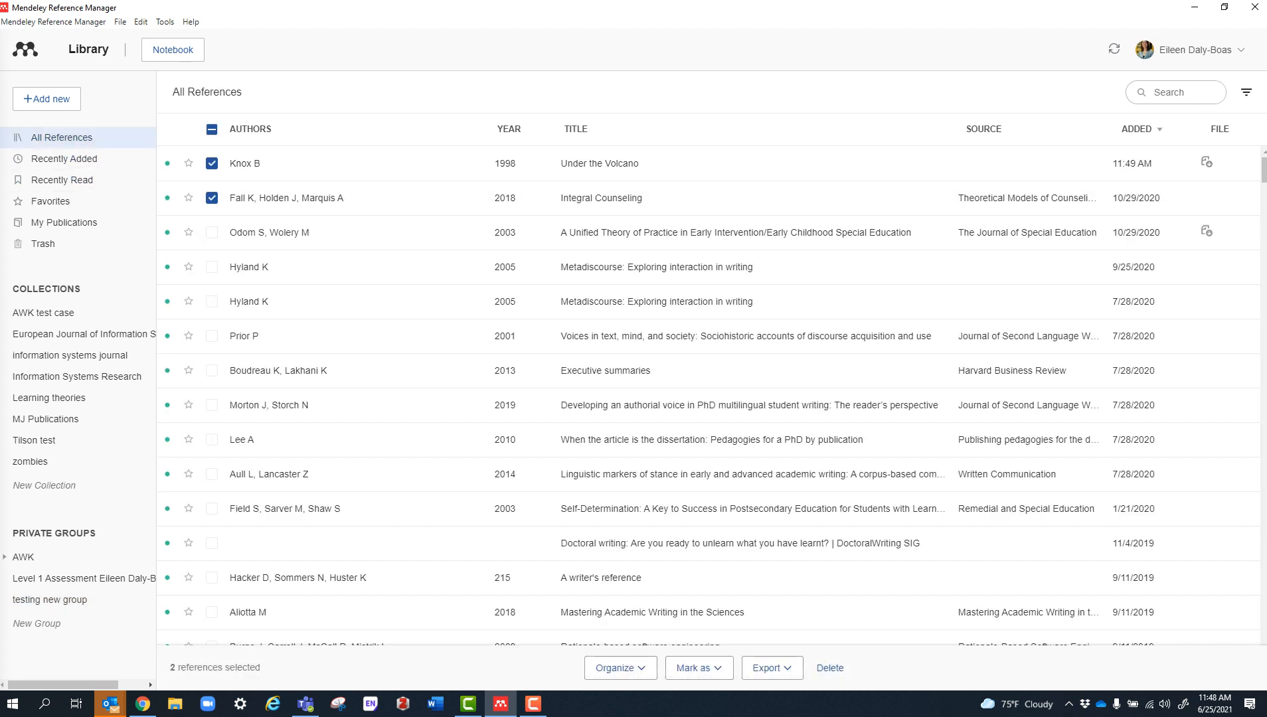
{"action": "left_click", "coordinate": [212, 240]}
{"action": "left_click", "coordinate": [212, 267]}
{"action": "left_click", "coordinate": [212, 301]}
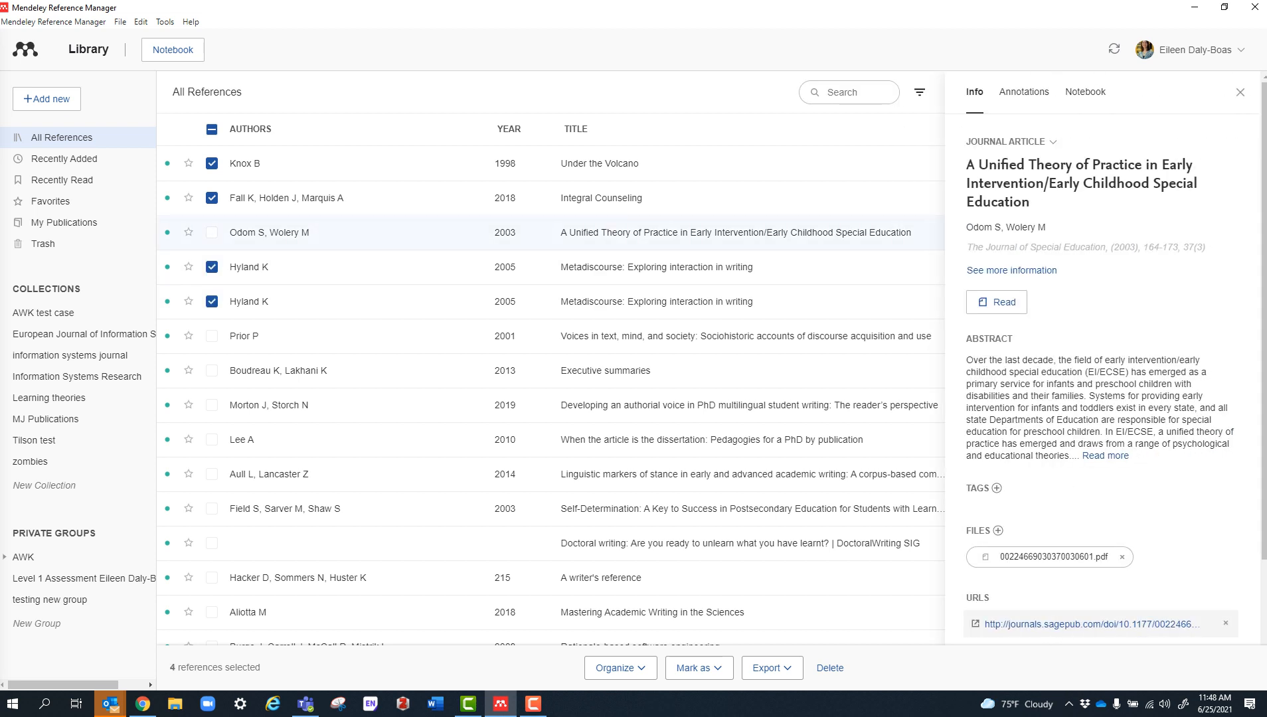
{"action": "left_click", "coordinate": [212, 336]}
{"action": "left_click", "coordinate": [212, 232]}
{"action": "left_click", "coordinate": [618, 668]}
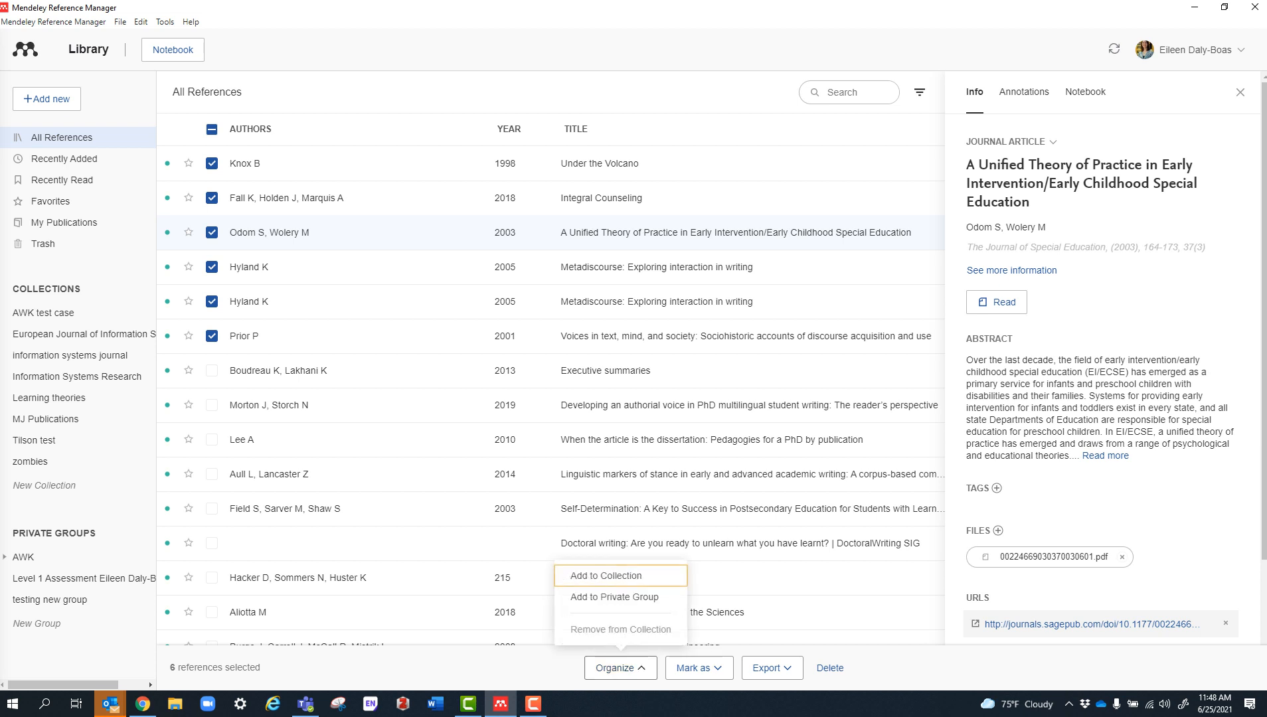
{"action": "left_click", "coordinate": [621, 575]}
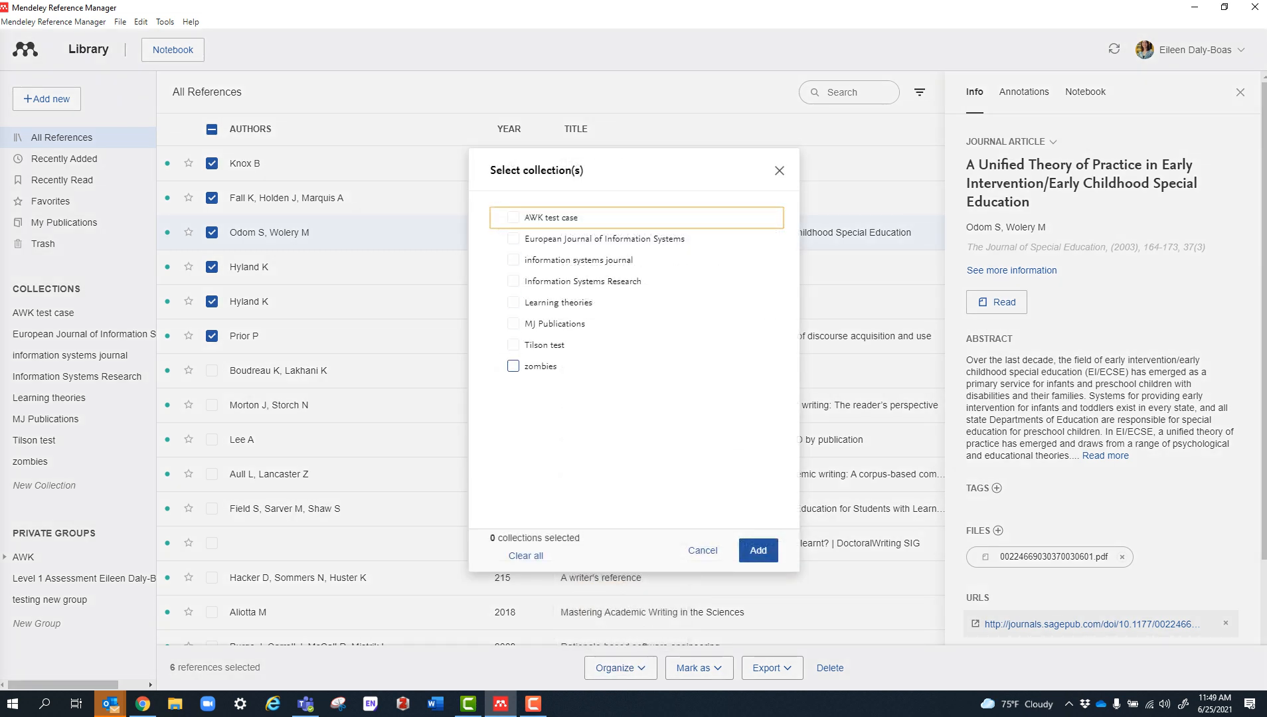
{"action": "left_click", "coordinate": [514, 366]}
{"action": "left_click", "coordinate": [759, 551]}
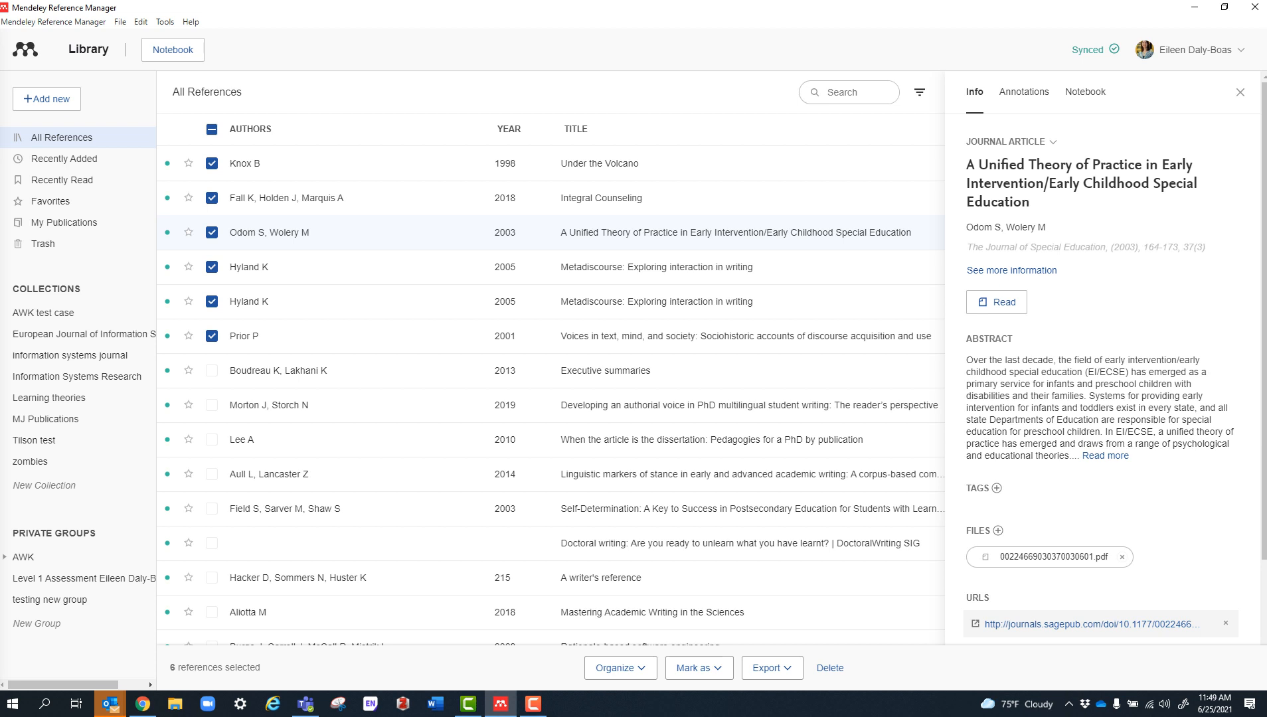
Delete the second "Metadiscourse: Exploring interaction in writing" reference in the "zombies" collection and close the reference details.
{"action": "left_click", "coordinate": [31, 462]}
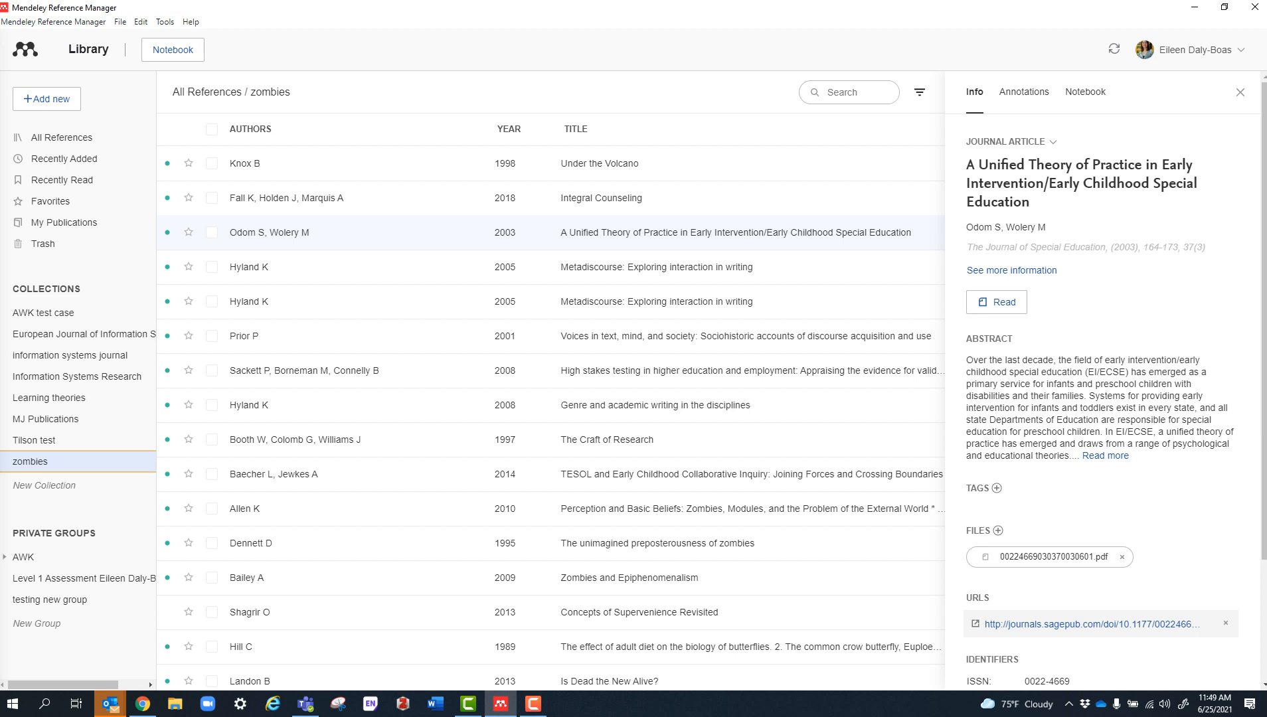
{"action": "left_click", "coordinate": [211, 302]}
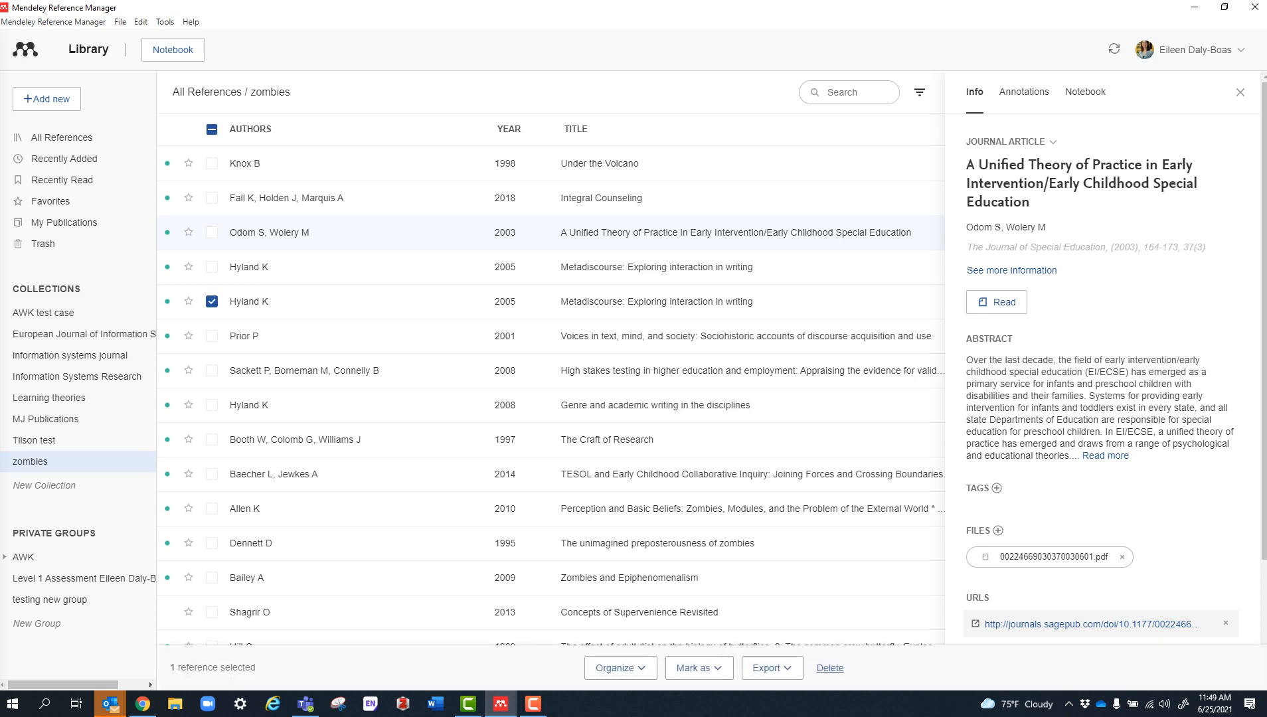
{"action": "left_click", "coordinate": [830, 668]}
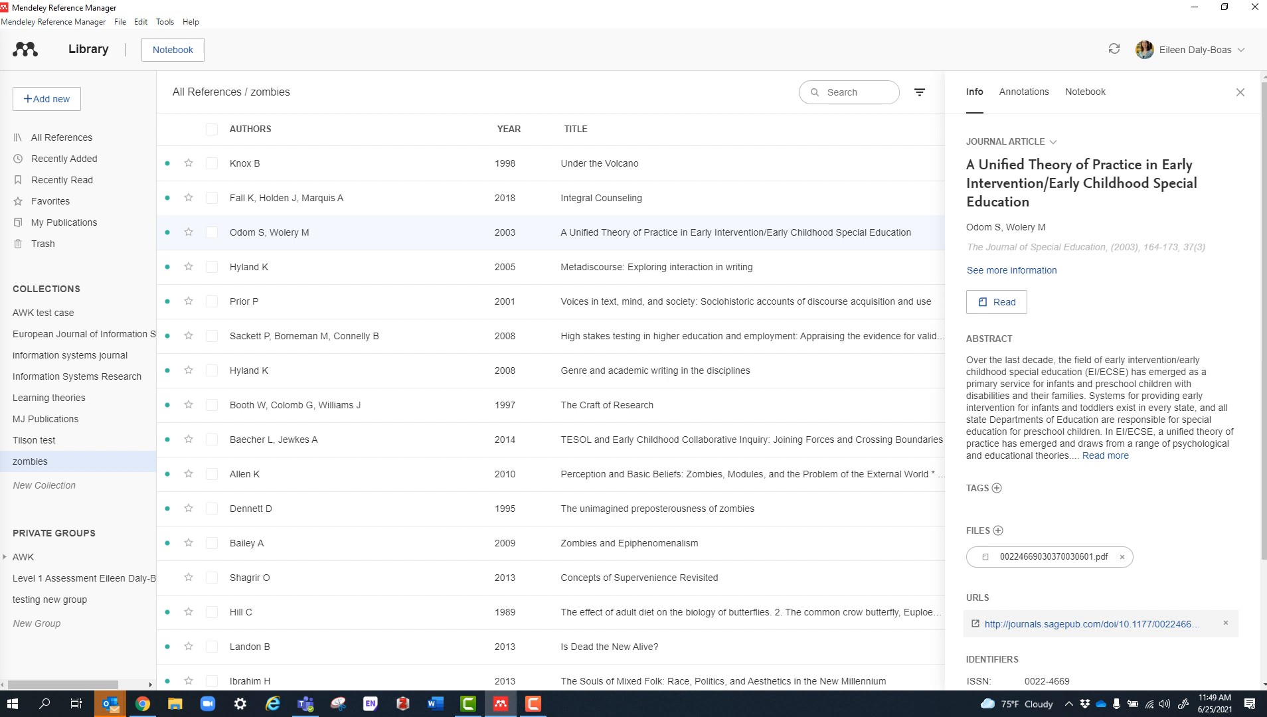
{"action": "left_click", "coordinate": [1240, 92]}
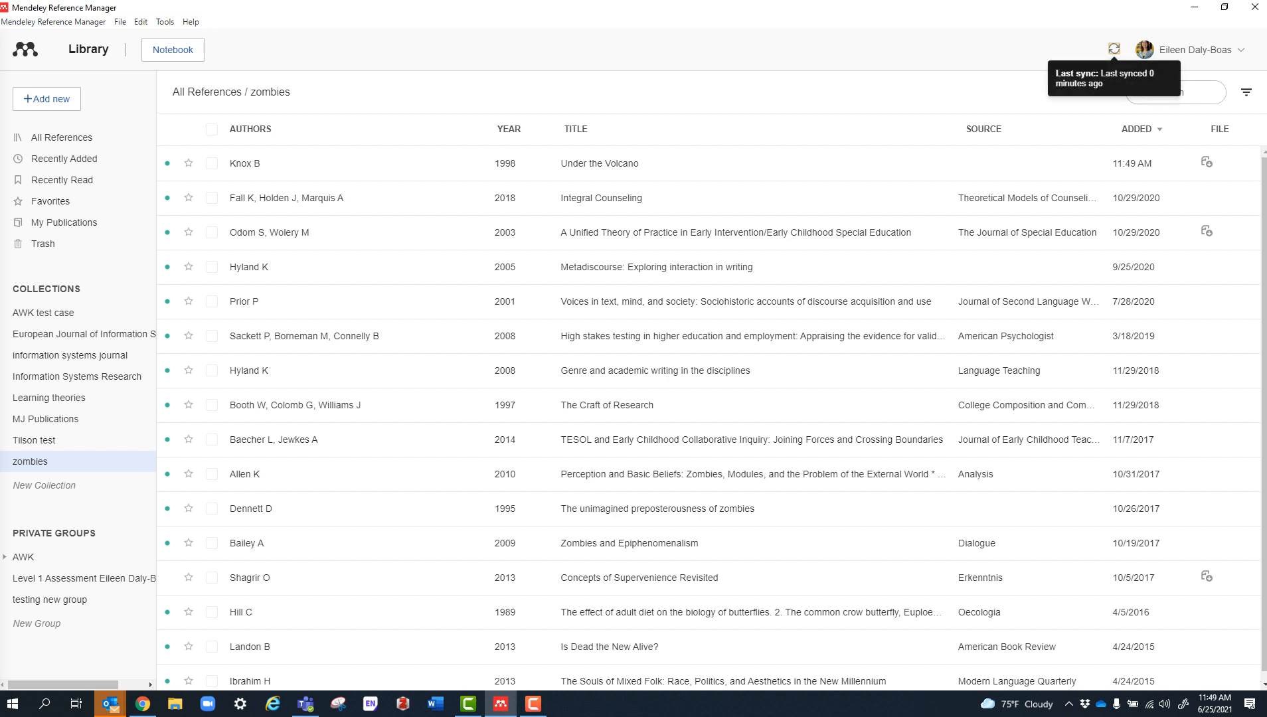
Switch to the Mendeley web library in Chrome.
{"action": "key", "text": "alt+Tab"}
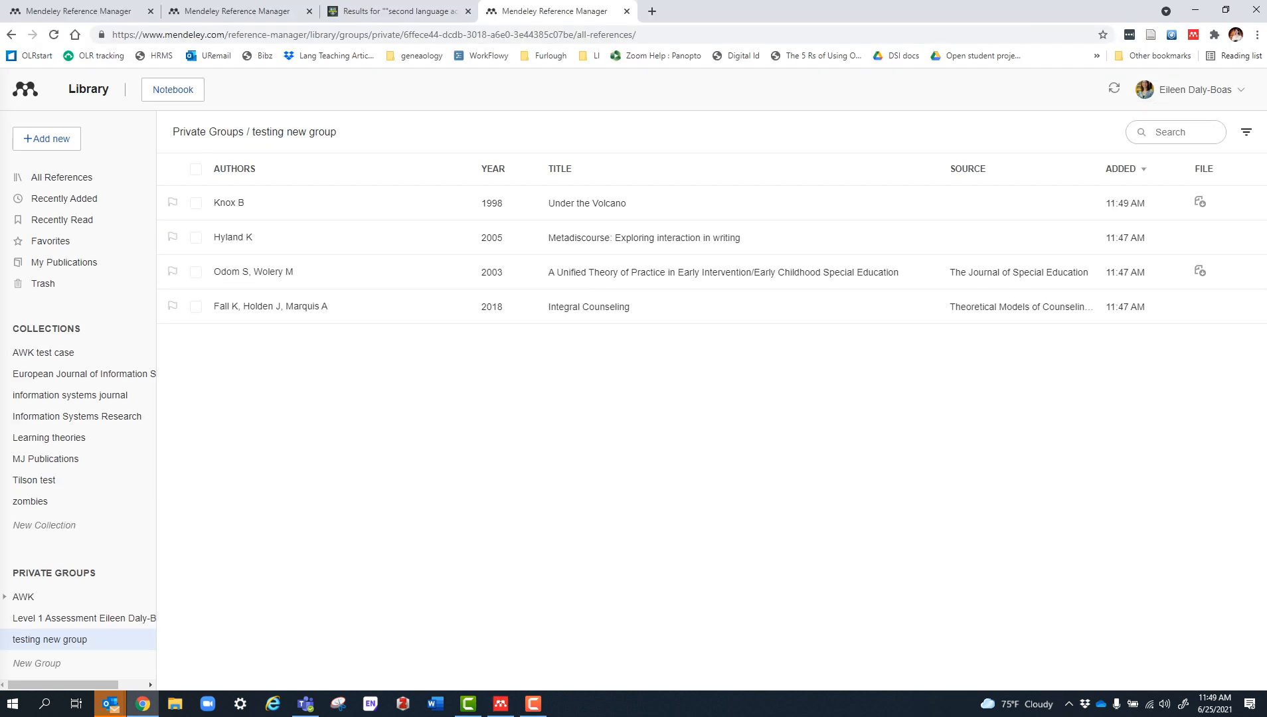